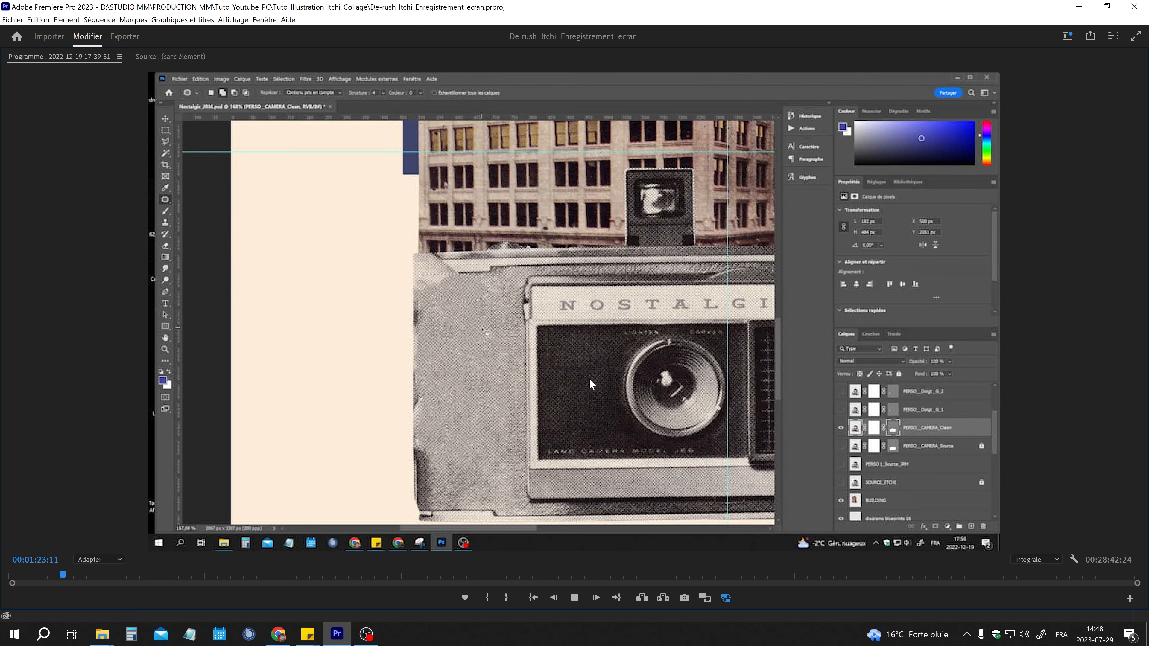
Review the screen recording of the collage retouching by playing it and skipping ahead to successive sections.
click(553, 598)
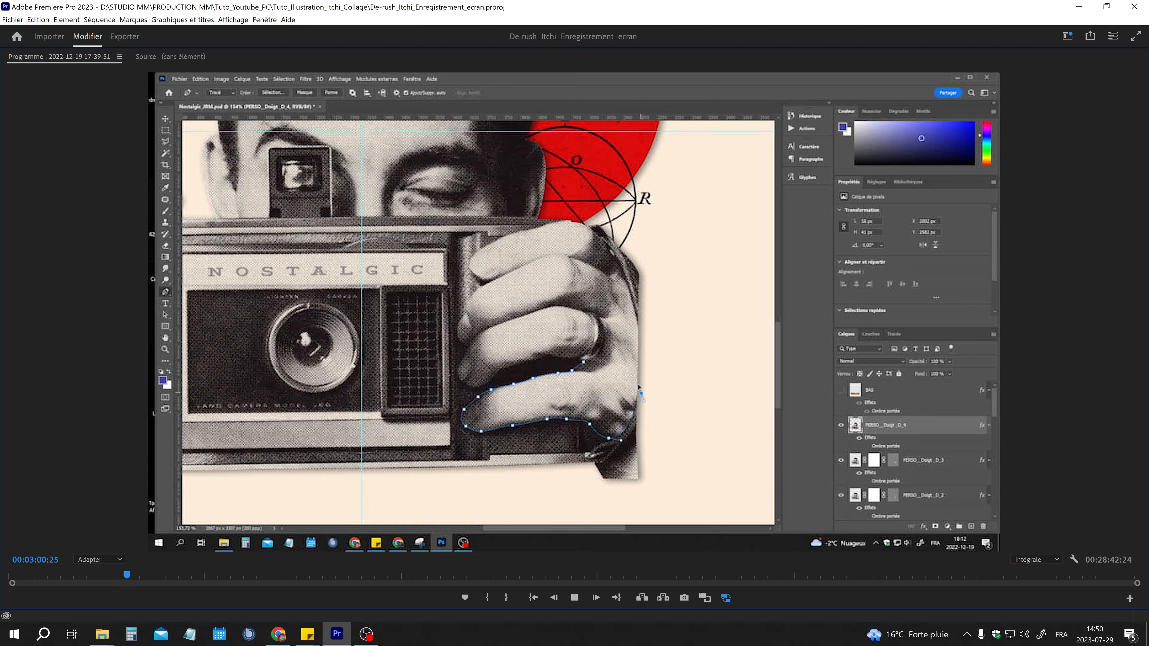
drag(158, 575, 200, 574)
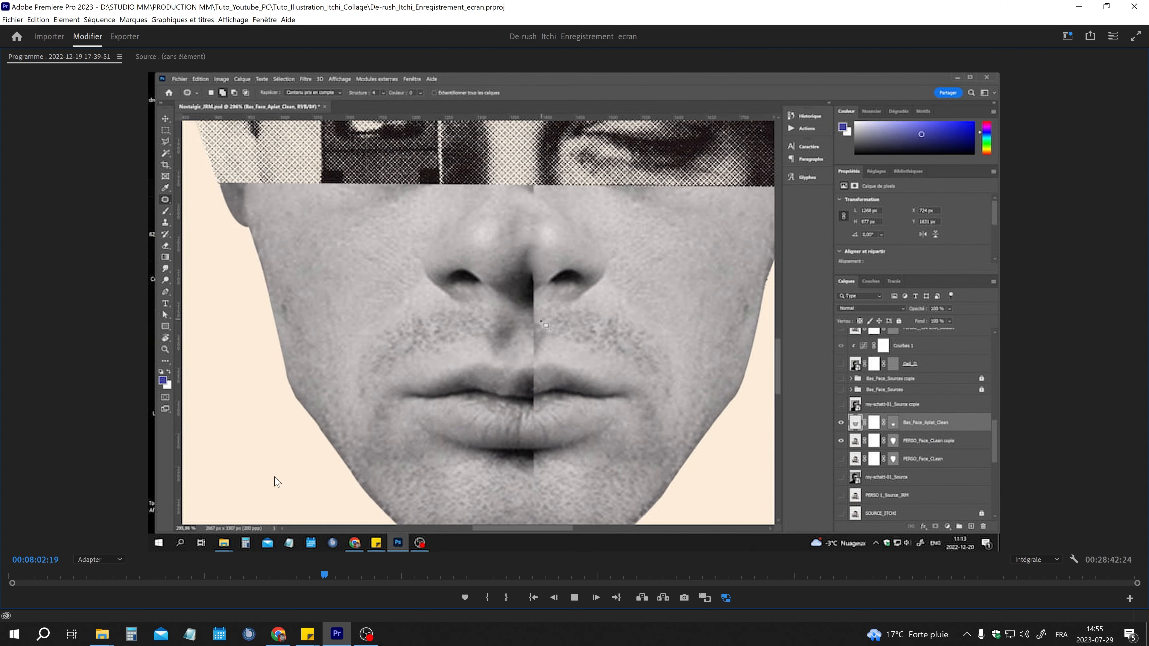
drag(351, 579, 391, 583)
key(space)
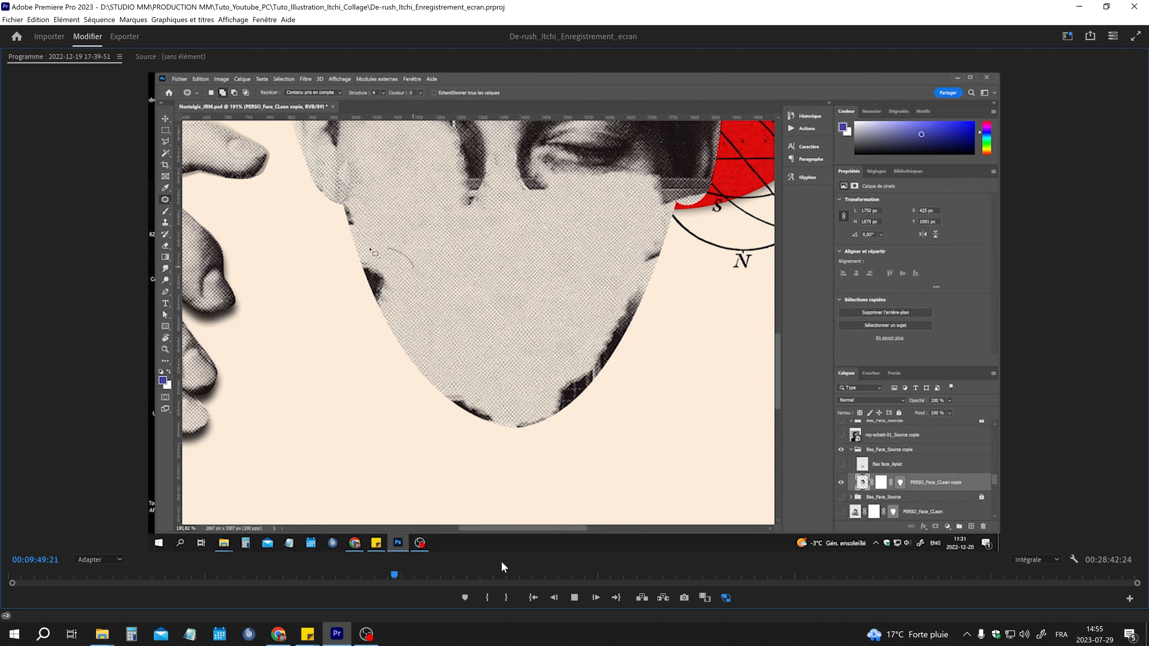
key(Down)
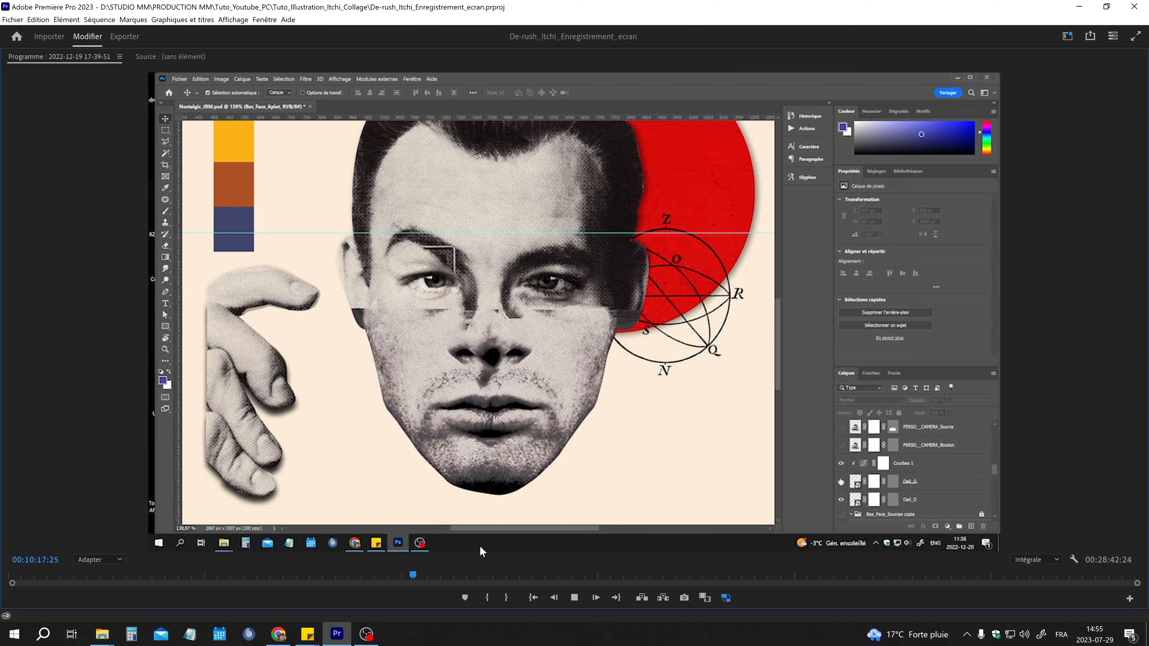
drag(425, 574, 500, 577)
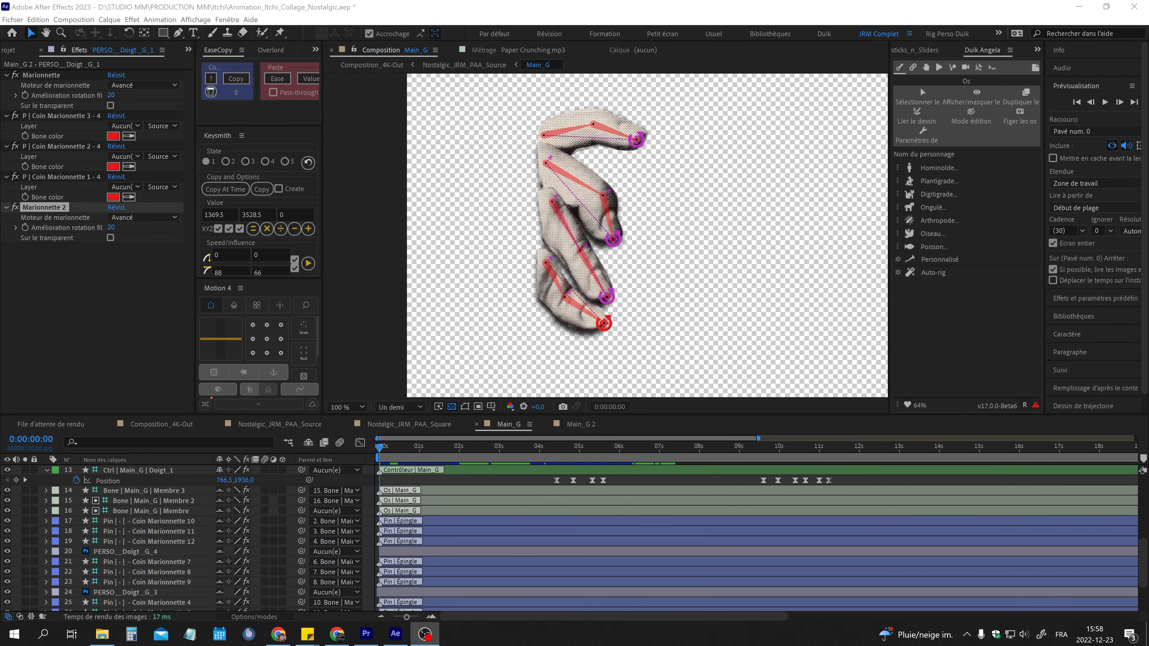
In After Effects, play the rigged hand animation in the Main_G composition and open the Main_G 2 composition.
click(390, 451)
key(space)
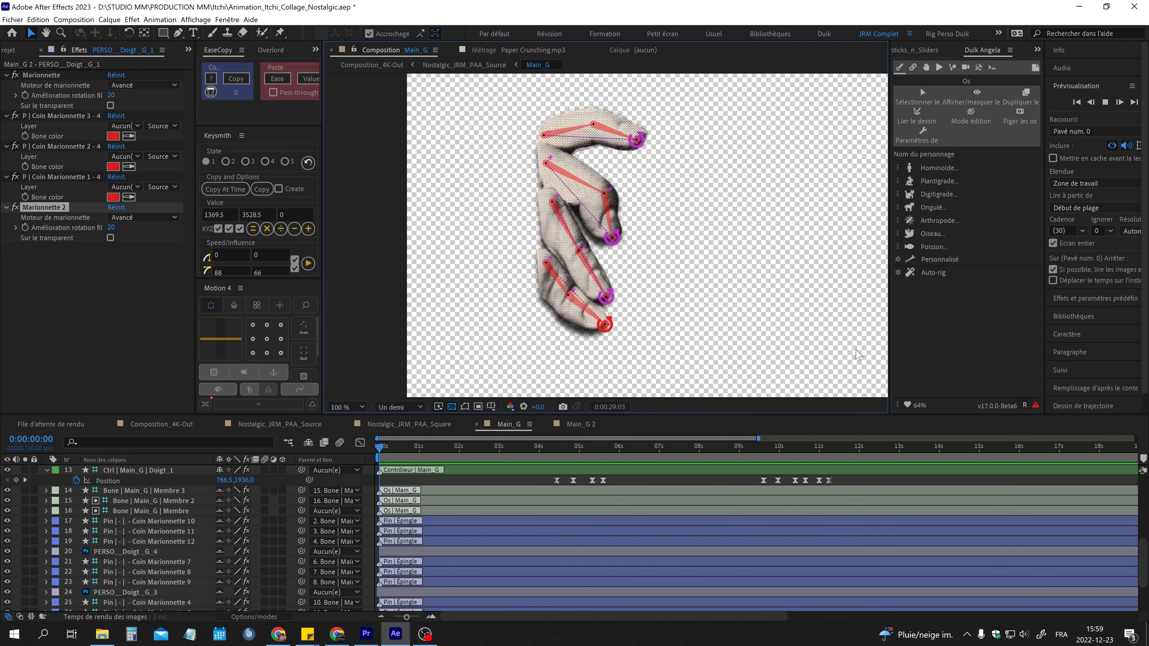
click(576, 426)
click(467, 535)
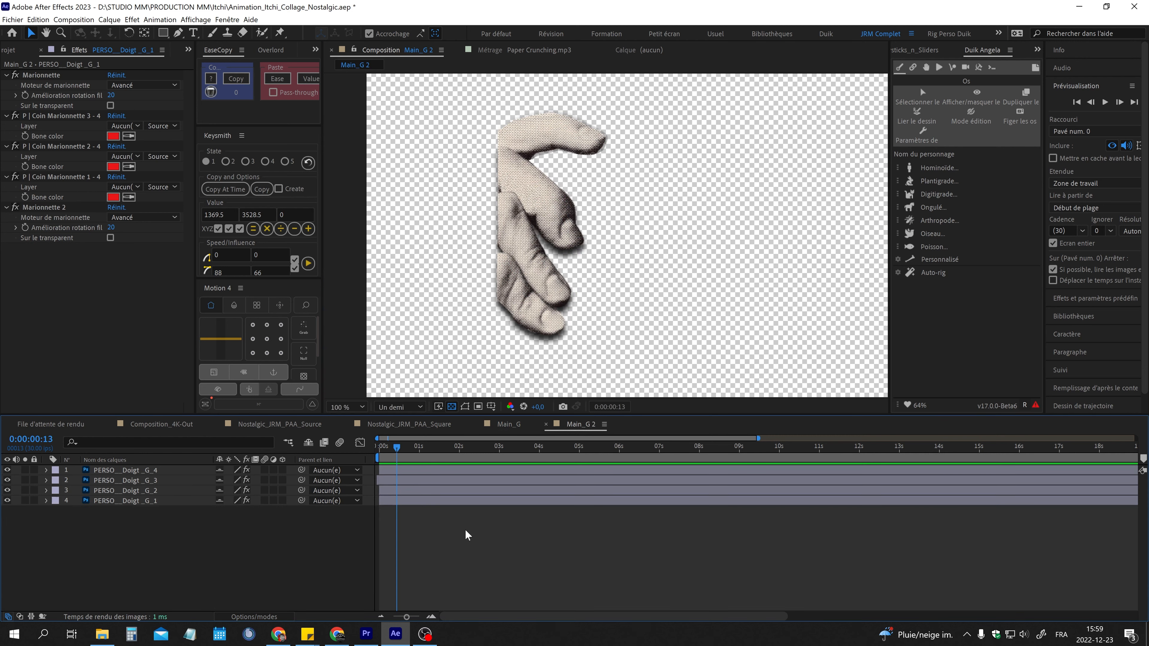
Place three puppet position pins on the PERSO__Doigt_G_1 layer, at the finger's base, middle joint and tip.
click(170, 502)
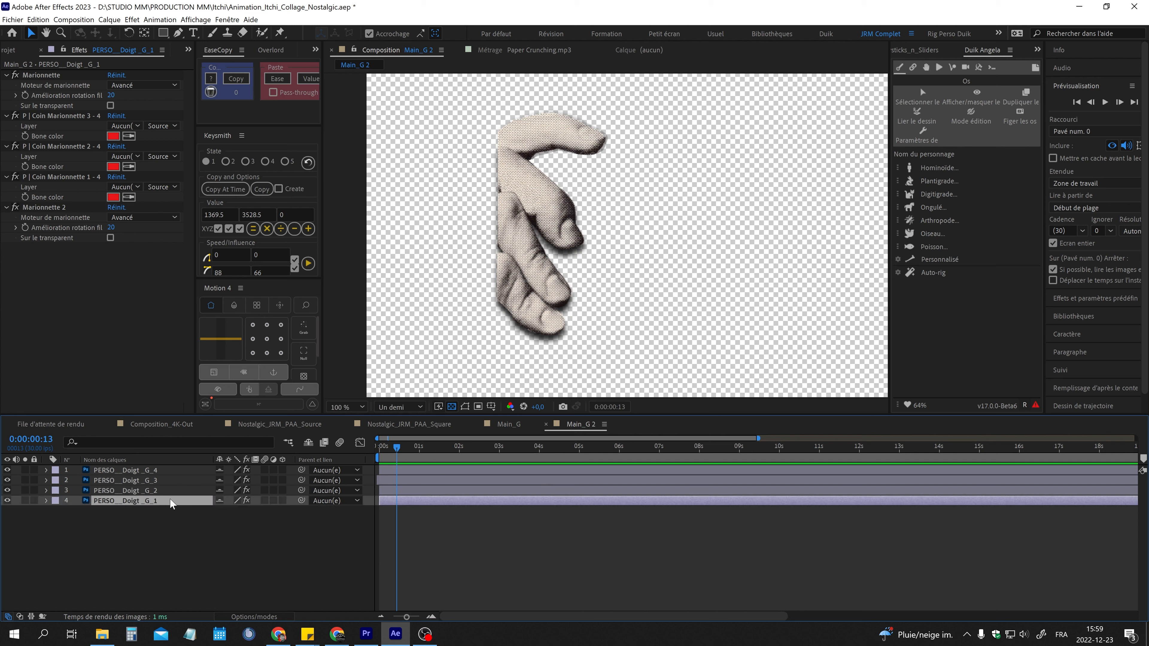
click(7, 500)
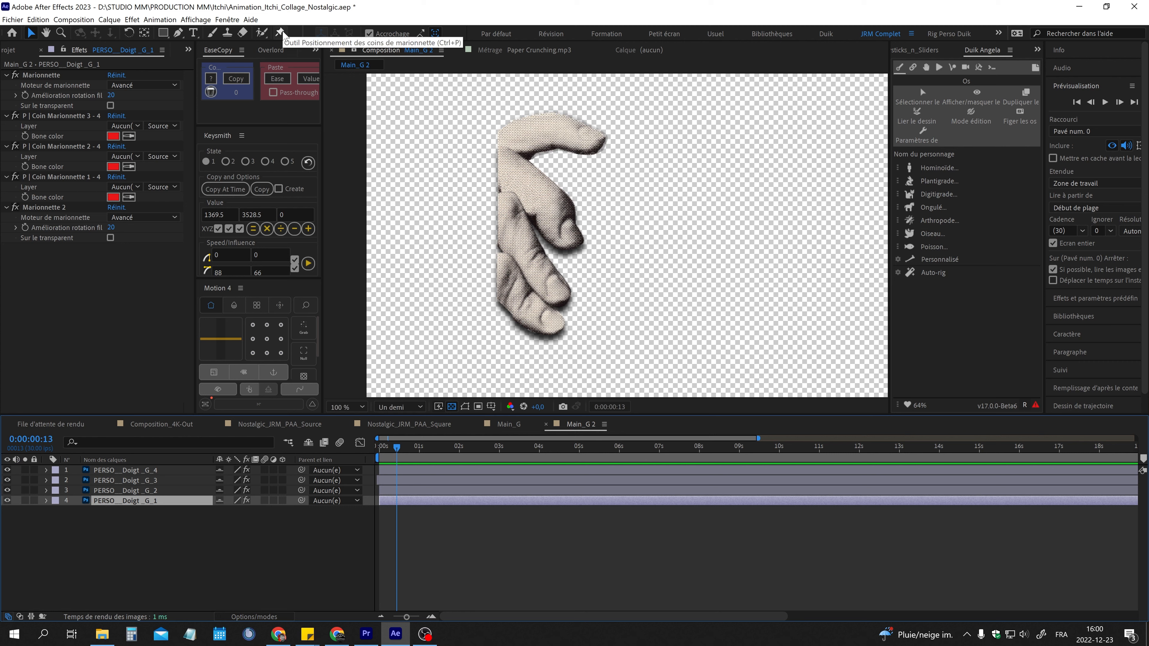
click(280, 34)
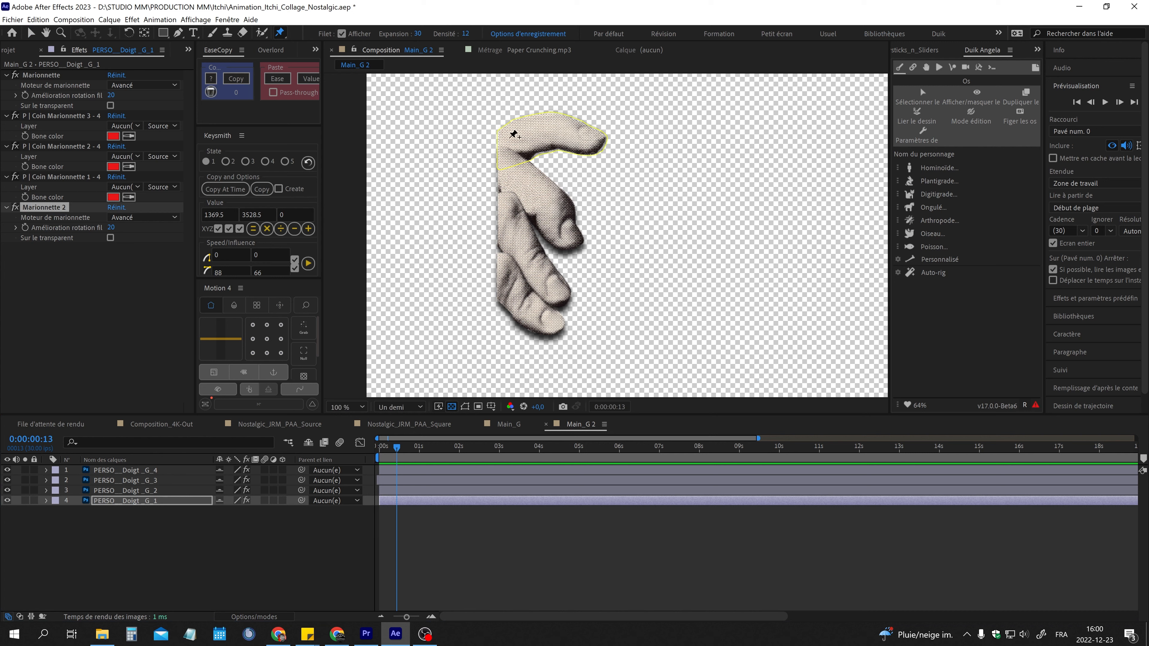
click(512, 138)
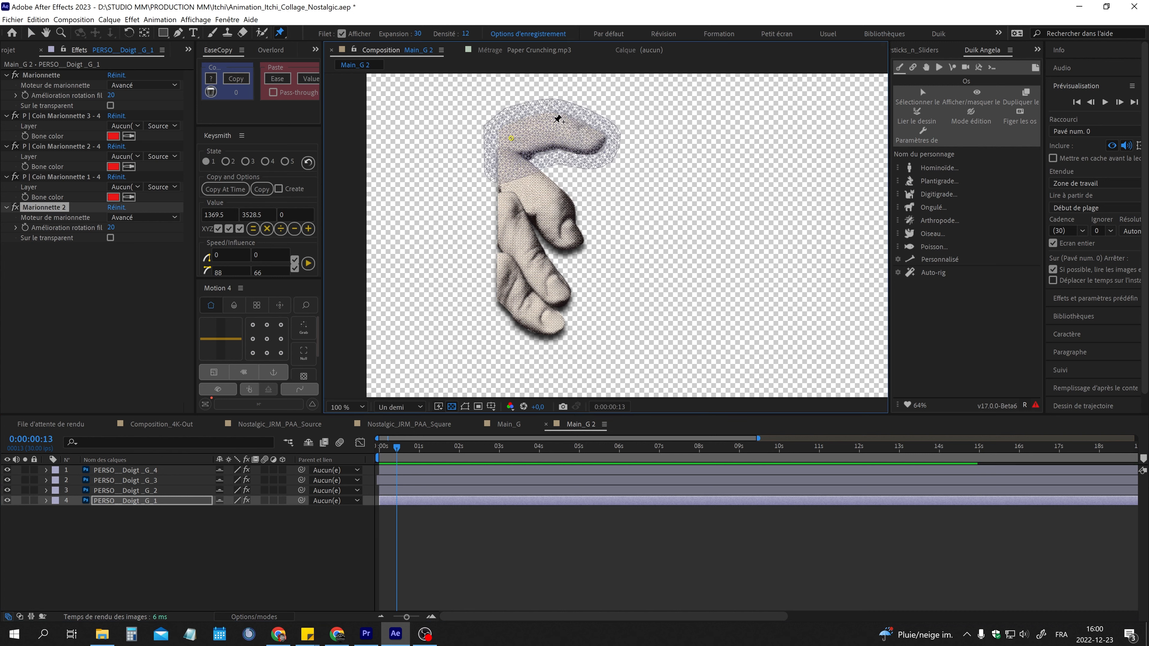
click(555, 123)
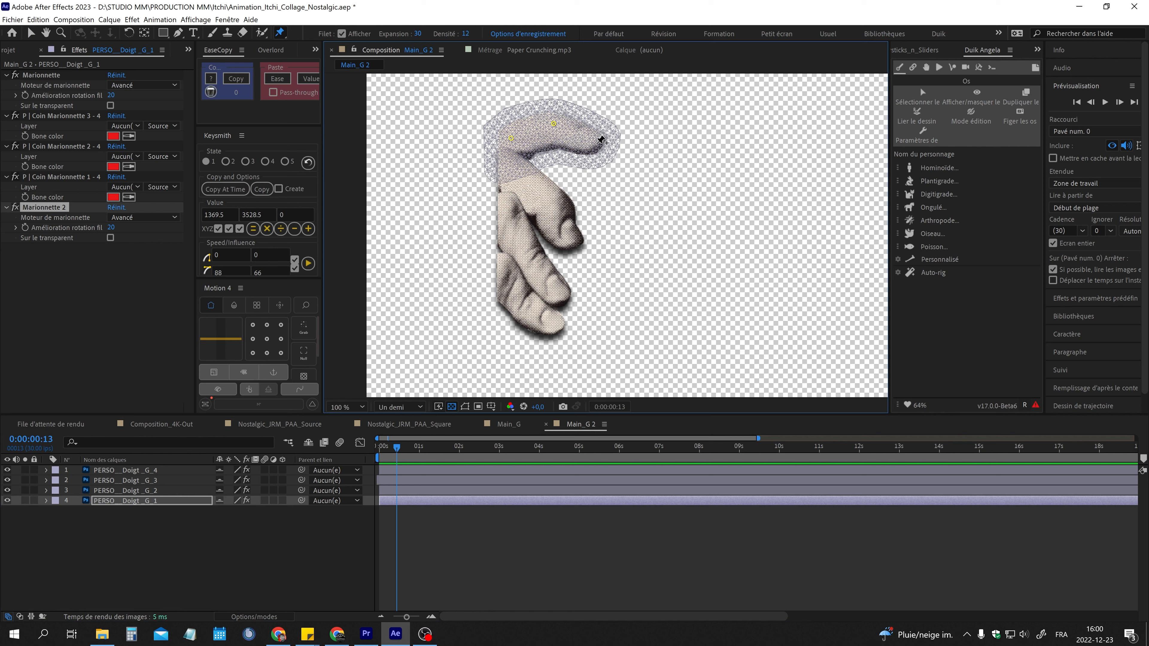
click(596, 143)
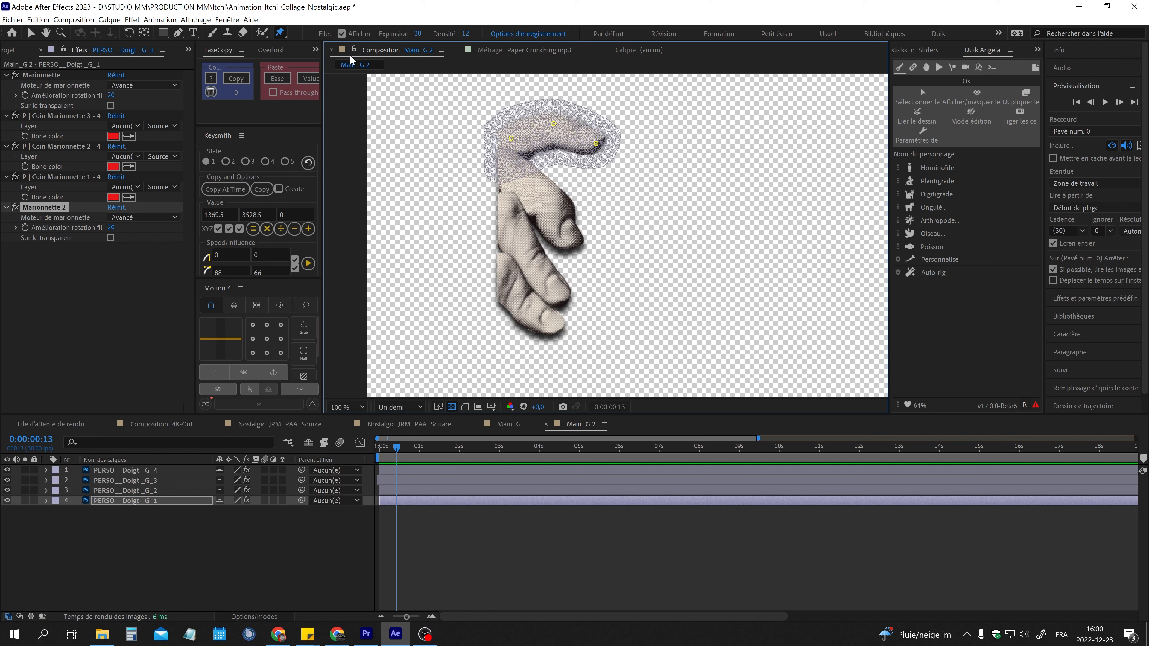
mouse_move(610, 137)
mouse_down()
mouse_move(593, 131)
mouse_move(607, 111)
mouse_move(591, 138)
mouse_move(591, 96)
mouse_move(595, 134)
mouse_move(604, 110)
mouse_move(581, 155)
mouse_up()
scroll(545, 129, up, 1)
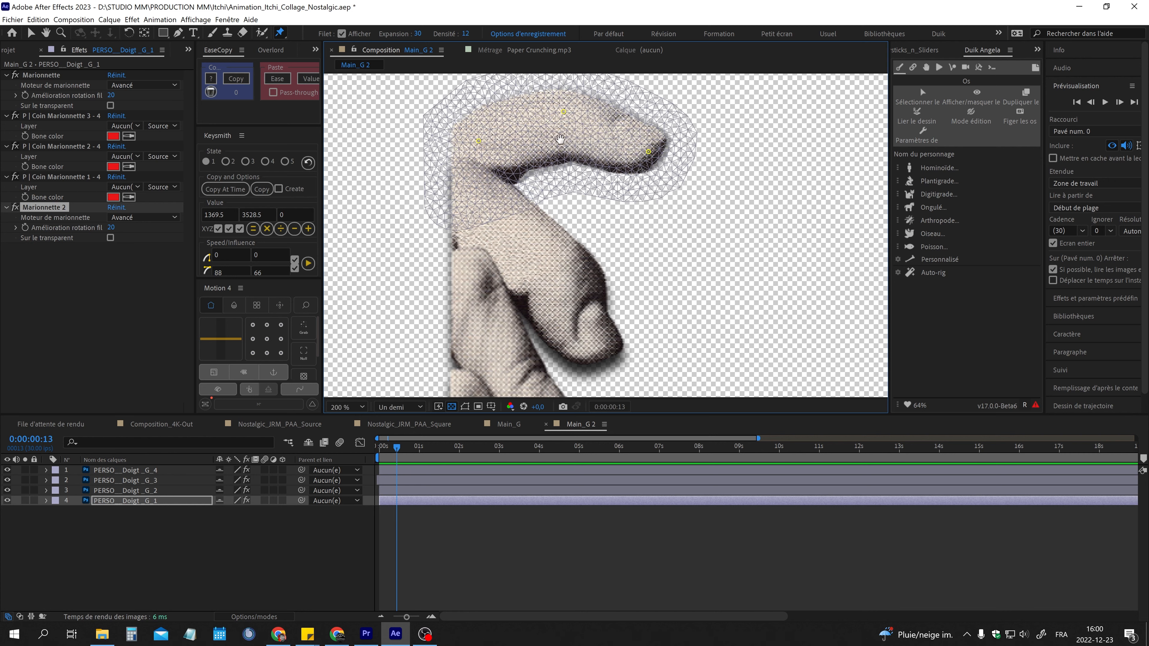
key(space)
drag(528, 129, 576, 194)
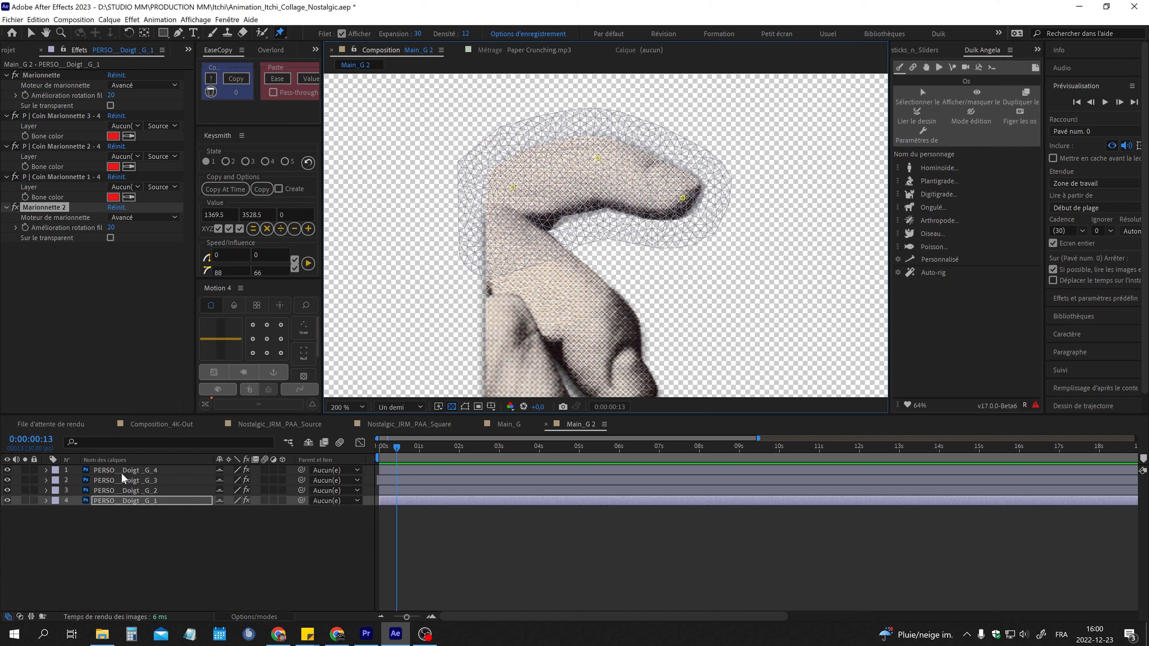
Add Duik control pins at time 0:00:00:00 for the Position properties of the three Marionnette pins on PERSO__Doigt_G_1.
key(u)
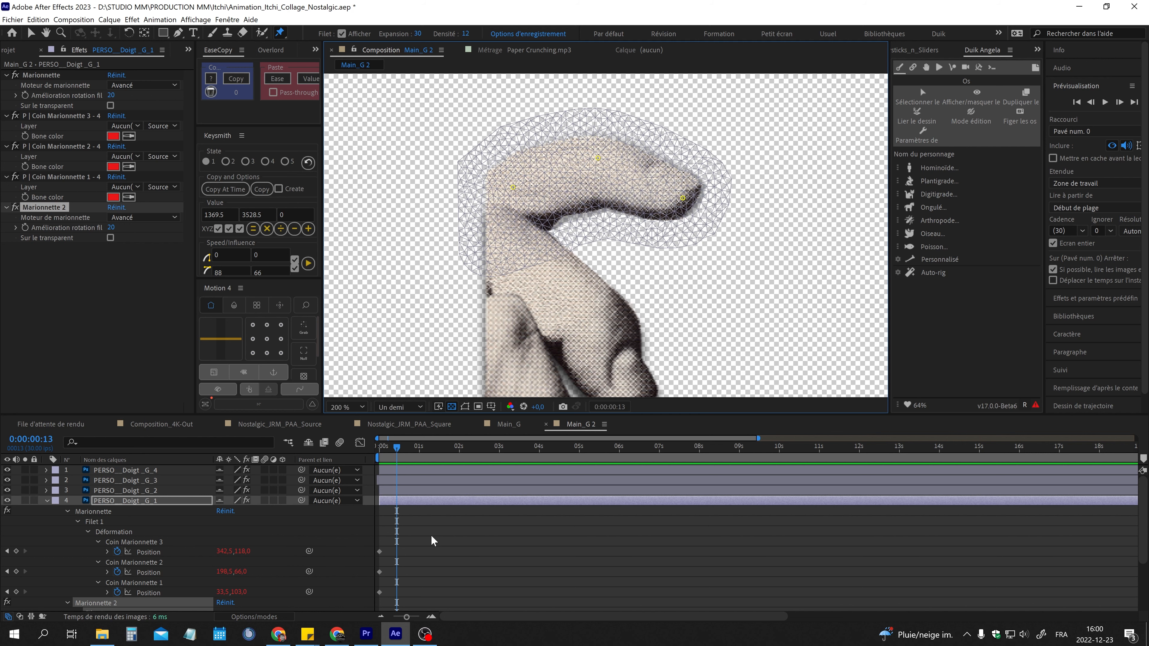
scroll(430, 541, down, 2)
click(404, 450)
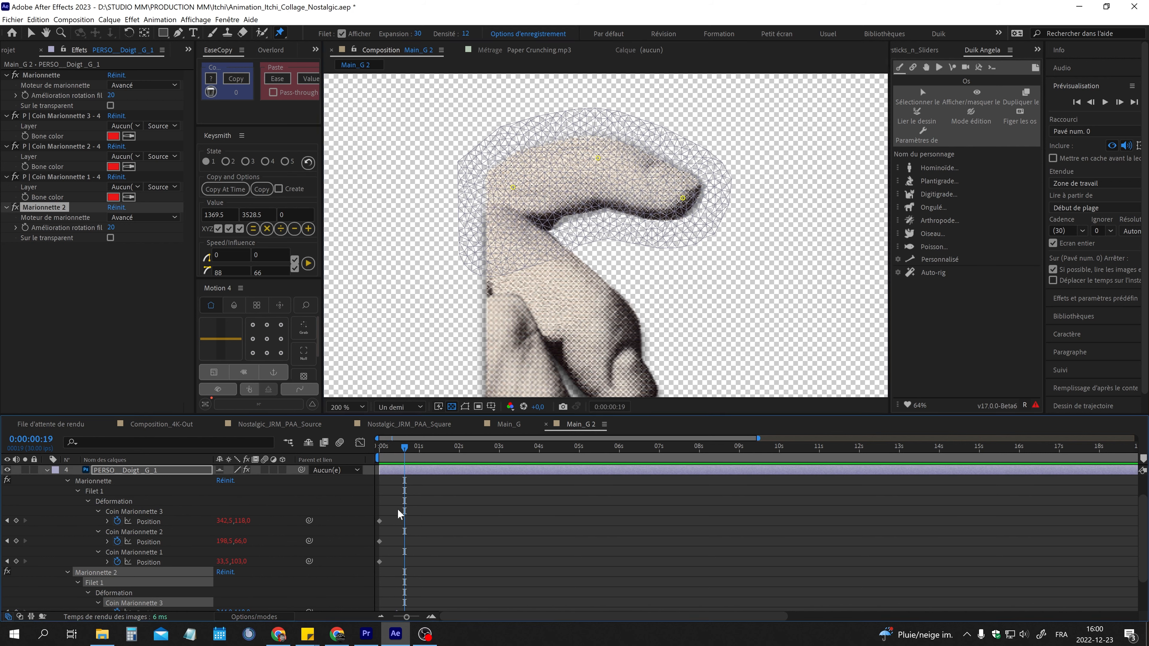
drag(399, 508, 371, 599)
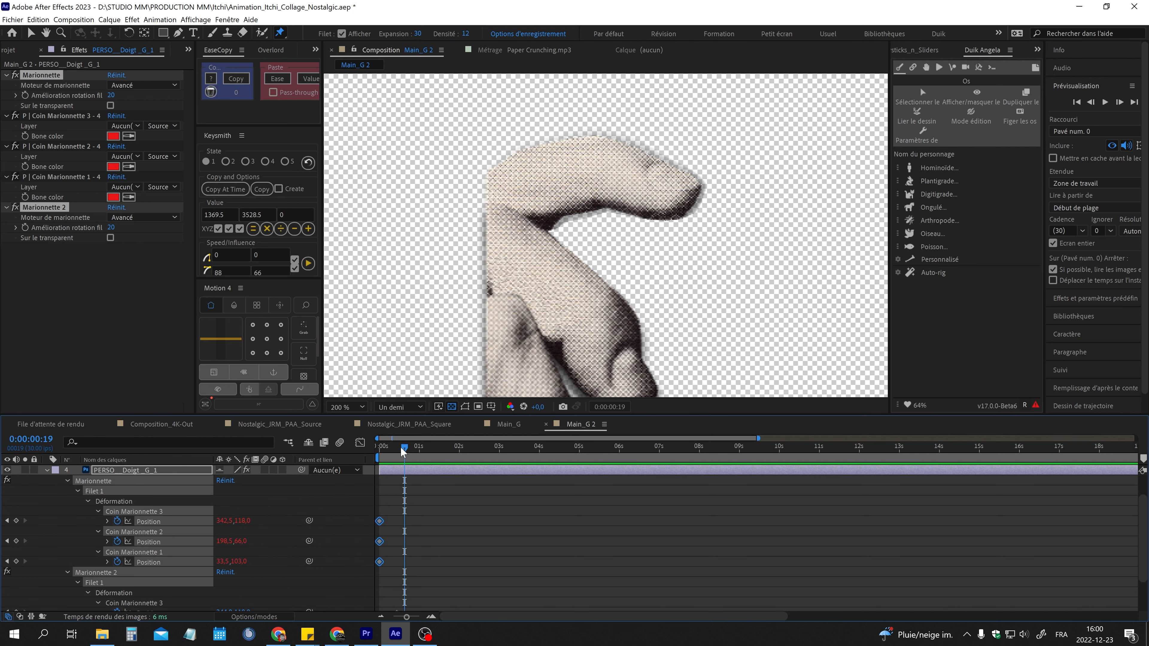
drag(405, 449, 378, 452)
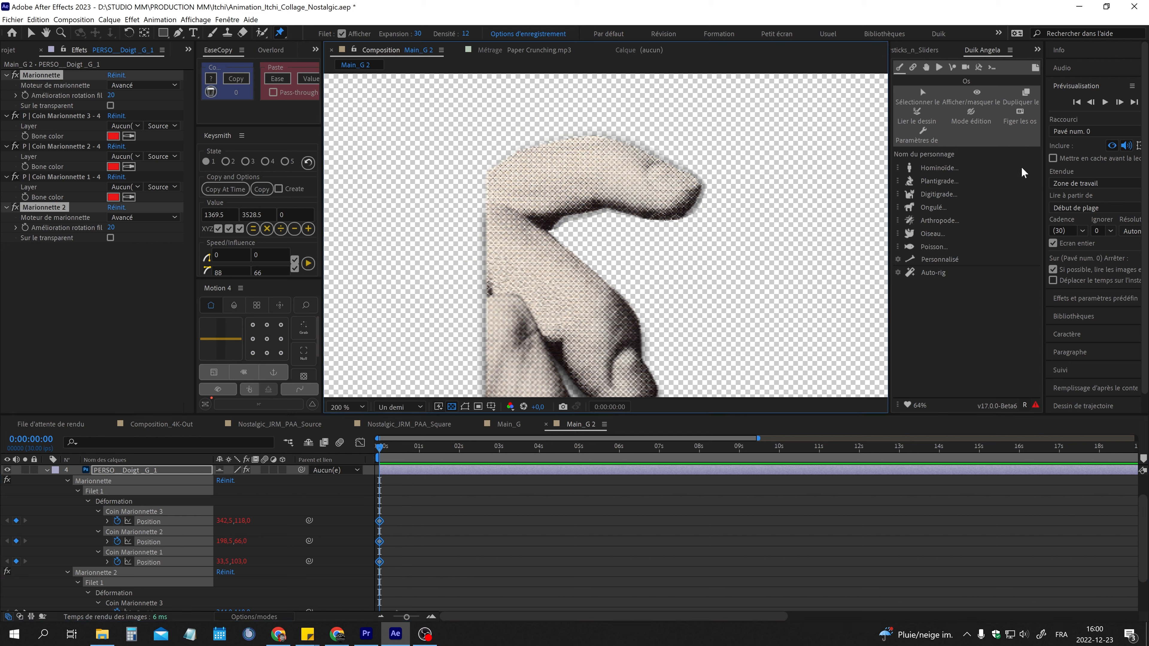
click(913, 68)
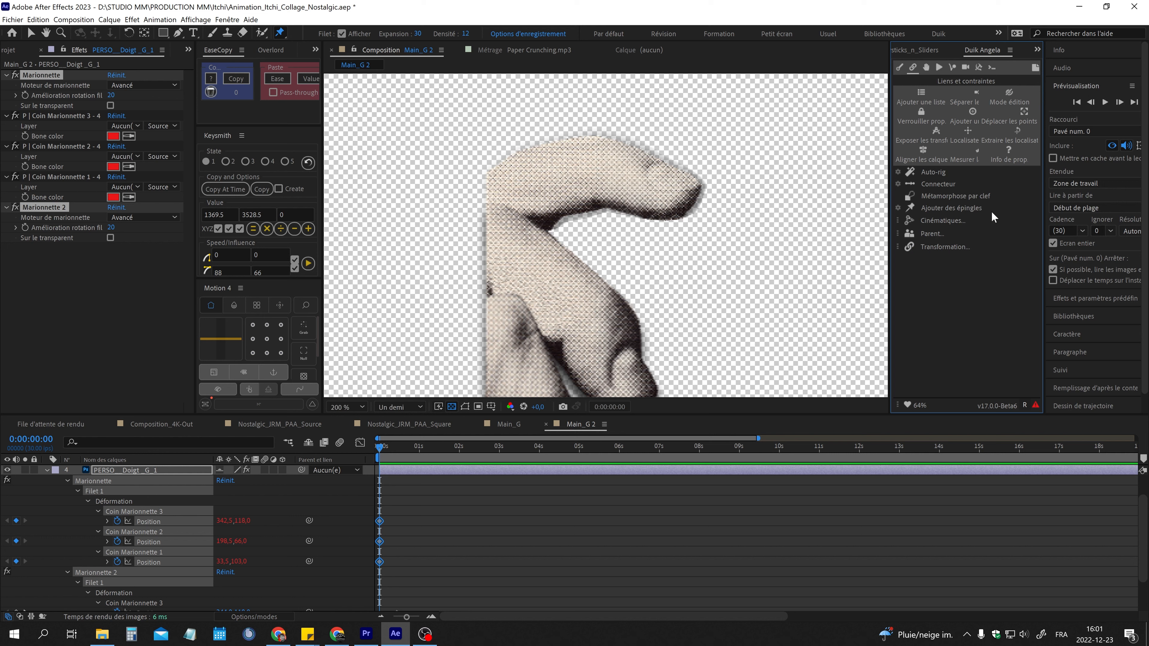
click(974, 211)
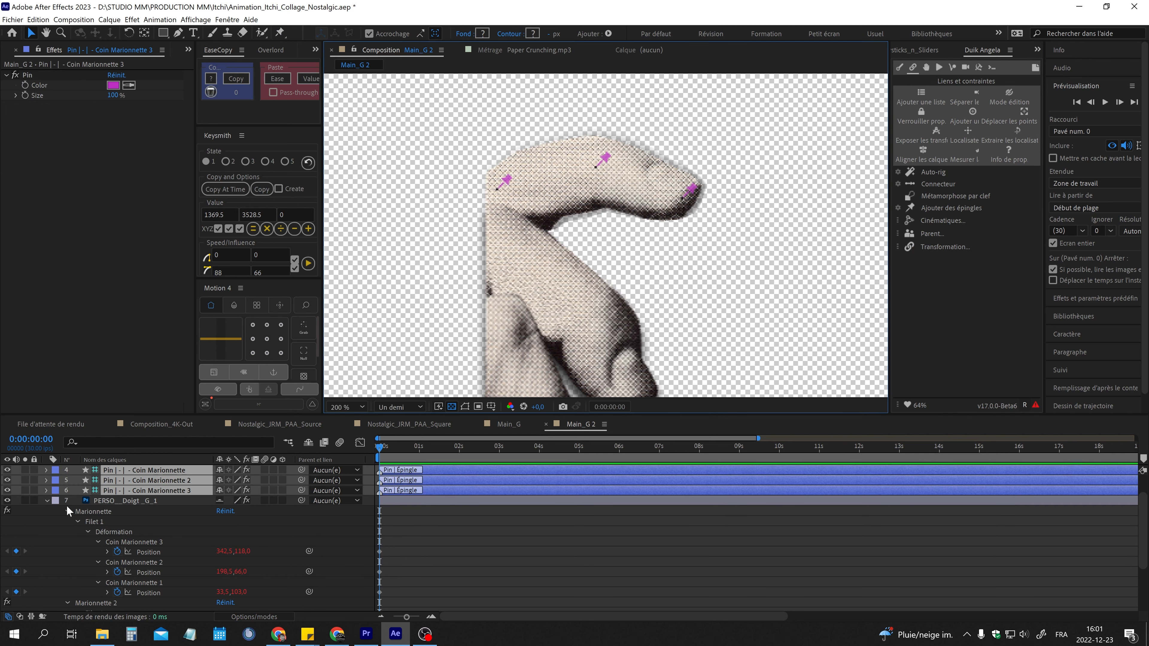
click(48, 501)
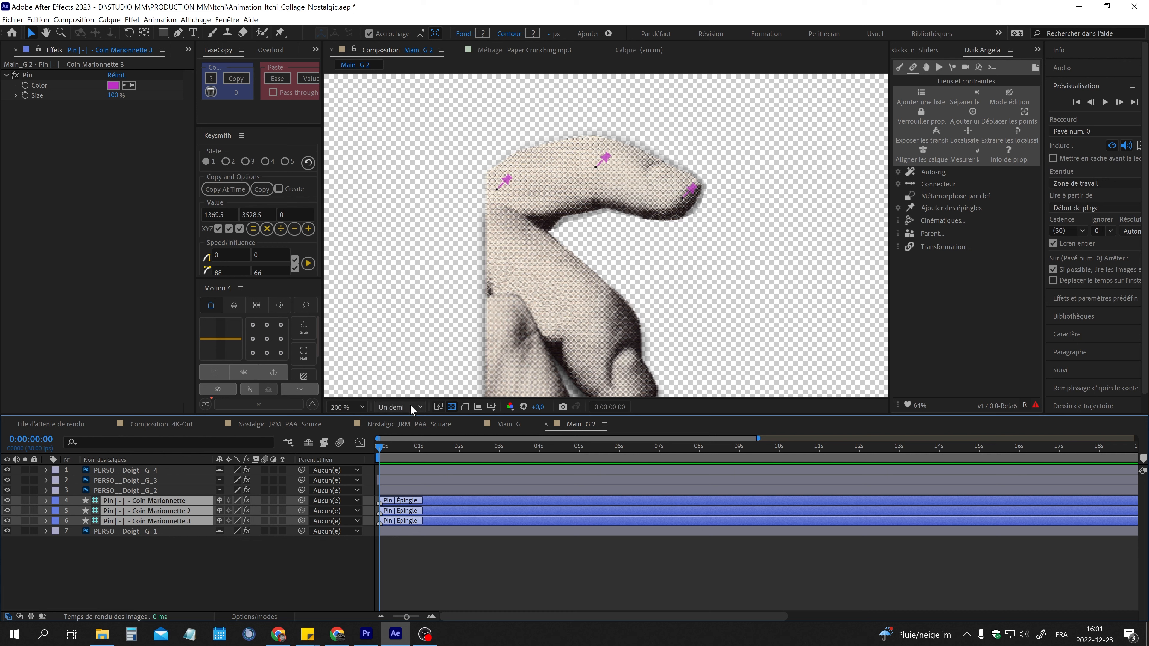
Set the composition's preview resolution to Intégrale and select each of the three Duik pin layers one after another.
click(398, 407)
click(400, 436)
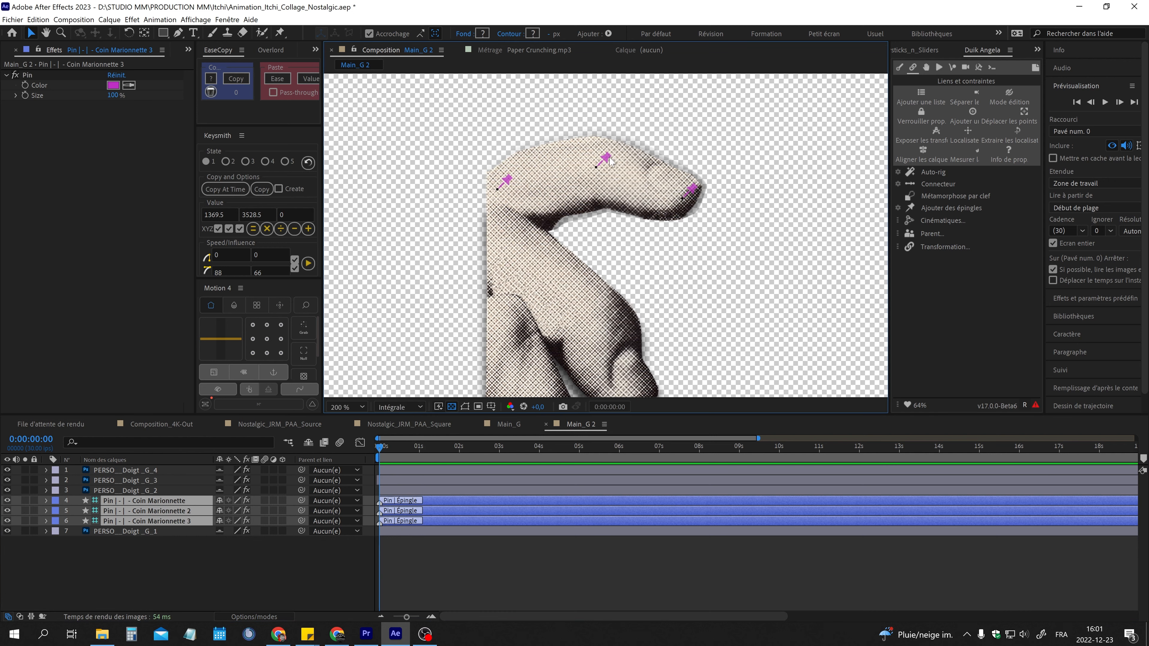
click(200, 543)
click(183, 502)
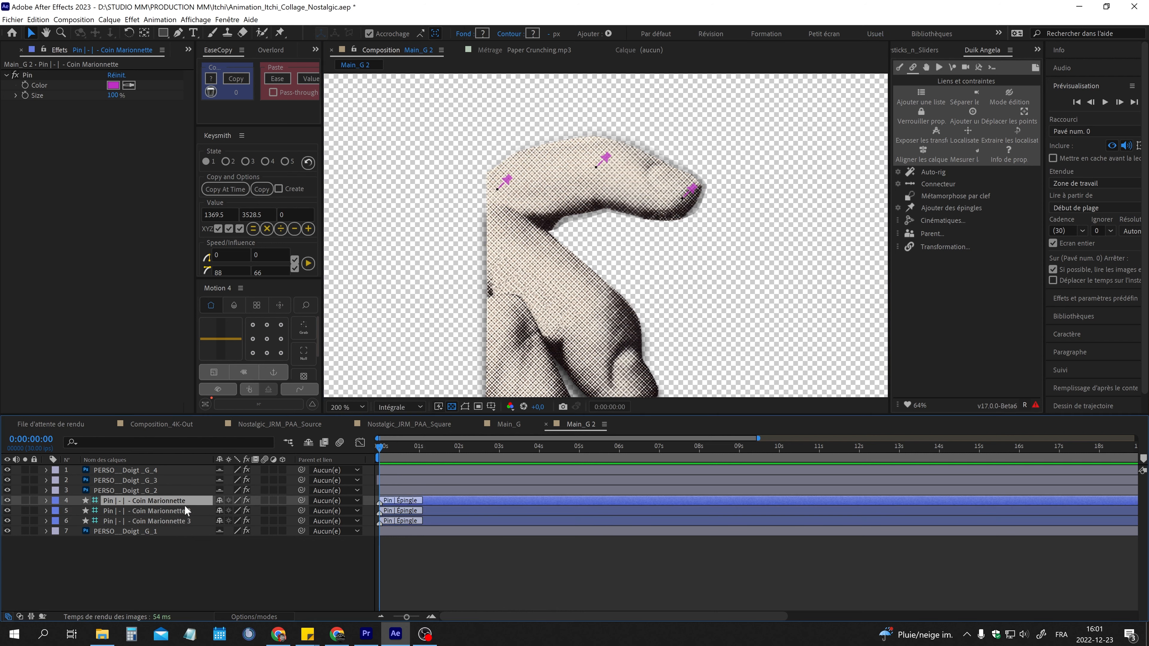
click(188, 511)
click(189, 521)
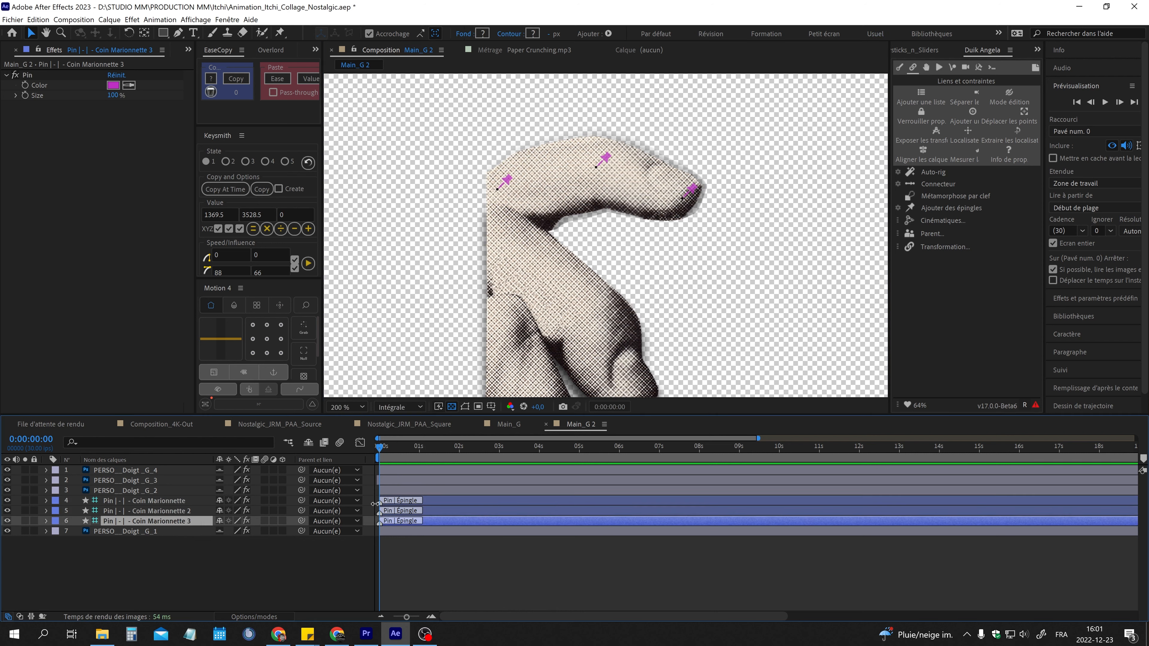
Try moving the Coin Marionnette 3 pin at the finger's base through its Position value, and undo the move.
key(p)
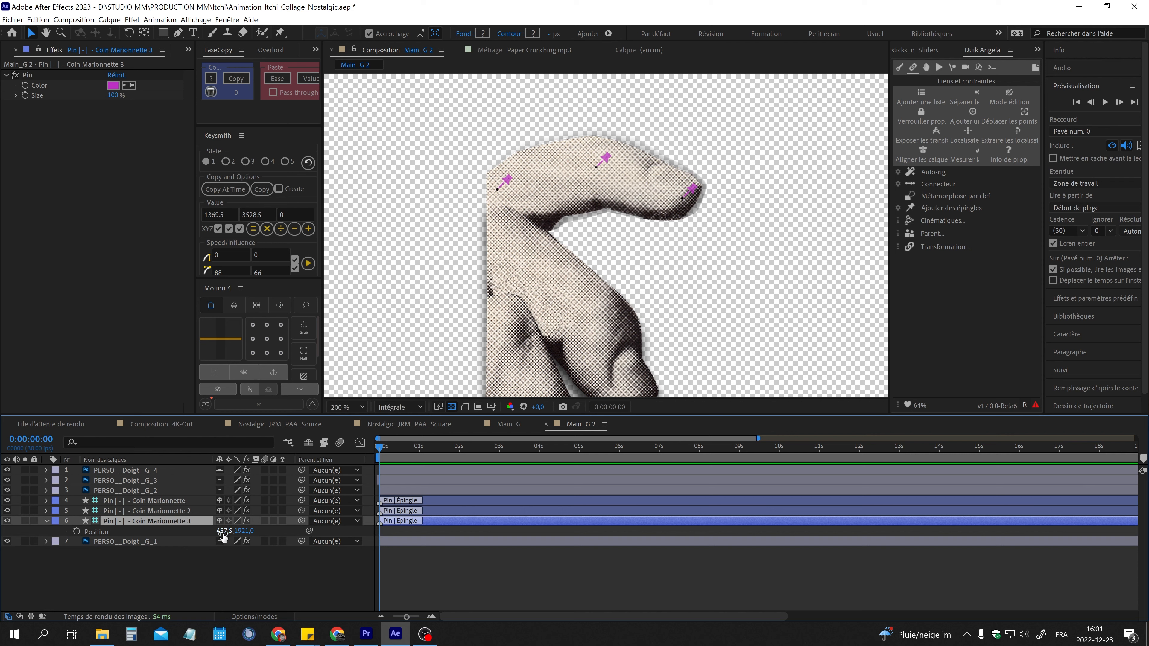
mouse_move(247, 531)
mouse_down()
mouse_move(256, 531)
mouse_move(195, 512)
mouse_move(247, 517)
mouse_up()
key(ctrl+z)
Try moving the fingertip's Coin Marionnette pin through its Position value, and undo the move.
click(163, 511)
click(173, 500)
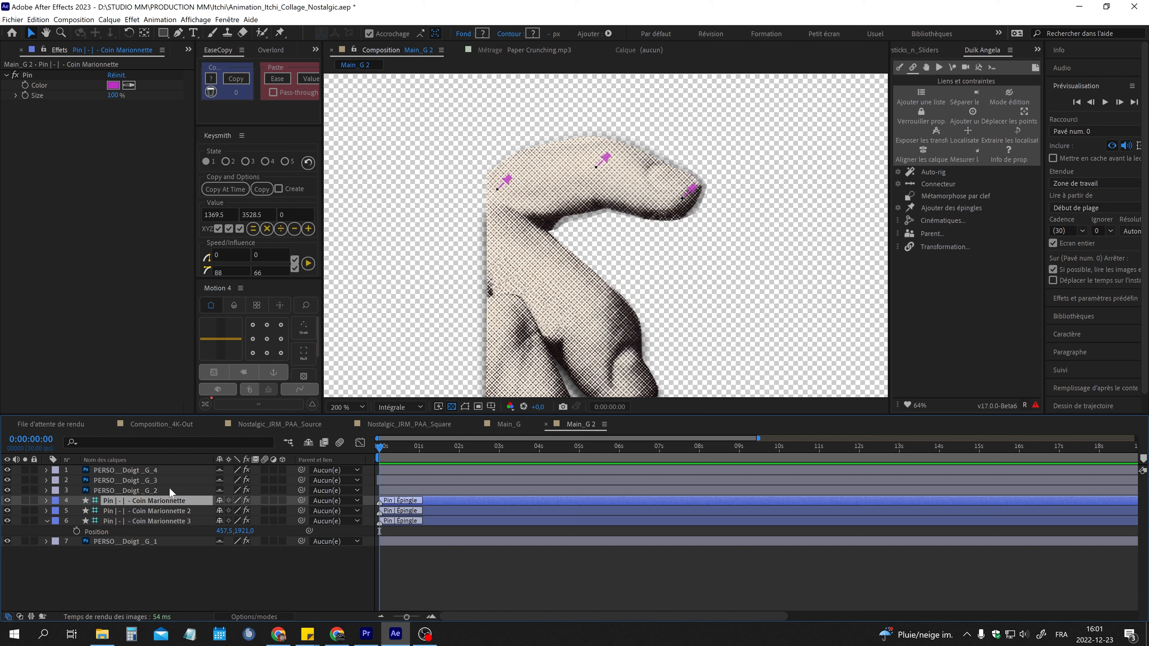
key(p)
mouse_move(247, 510)
mouse_down()
mouse_move(271, 515)
mouse_move(233, 503)
mouse_up()
key(ctrl+z)
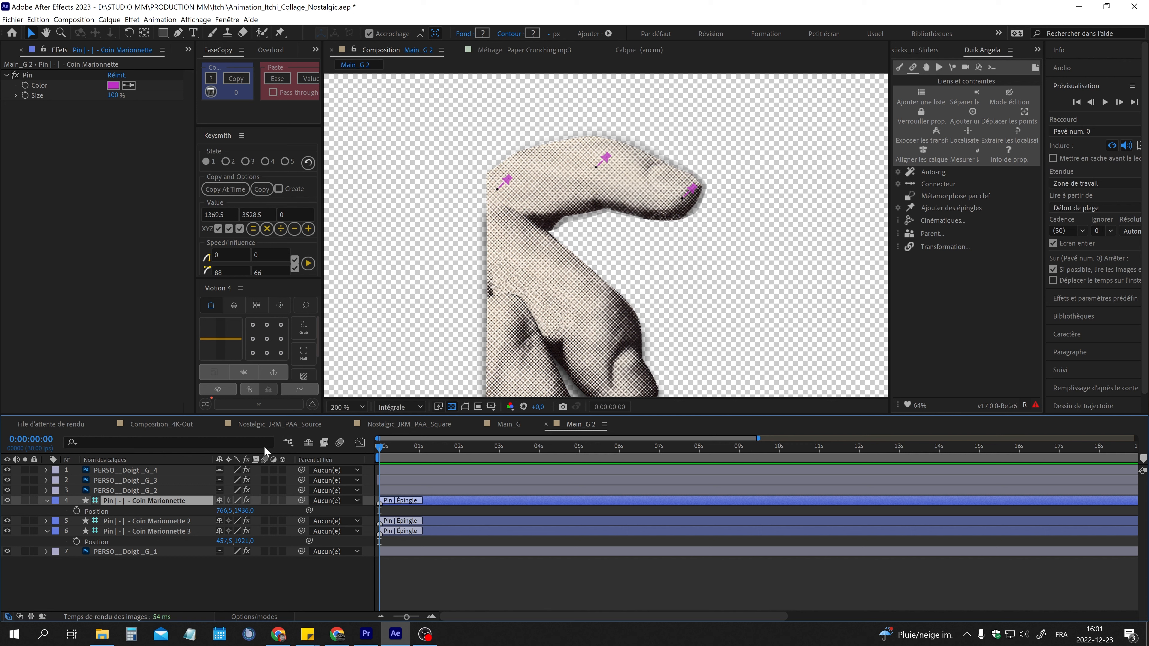
Try lowering the fingertip pin to a Y position of 2035 and show the puppet mesh of PERSO__Doigt_G_1.
drag(246, 511, 308, 508)
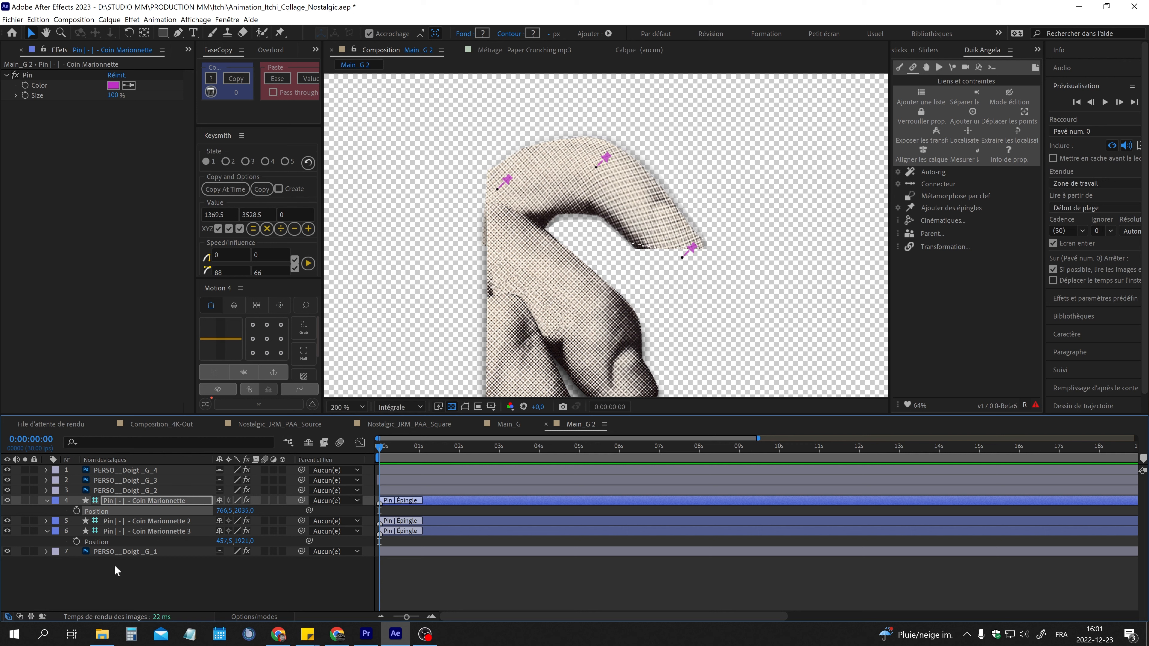
click(124, 551)
click(281, 35)
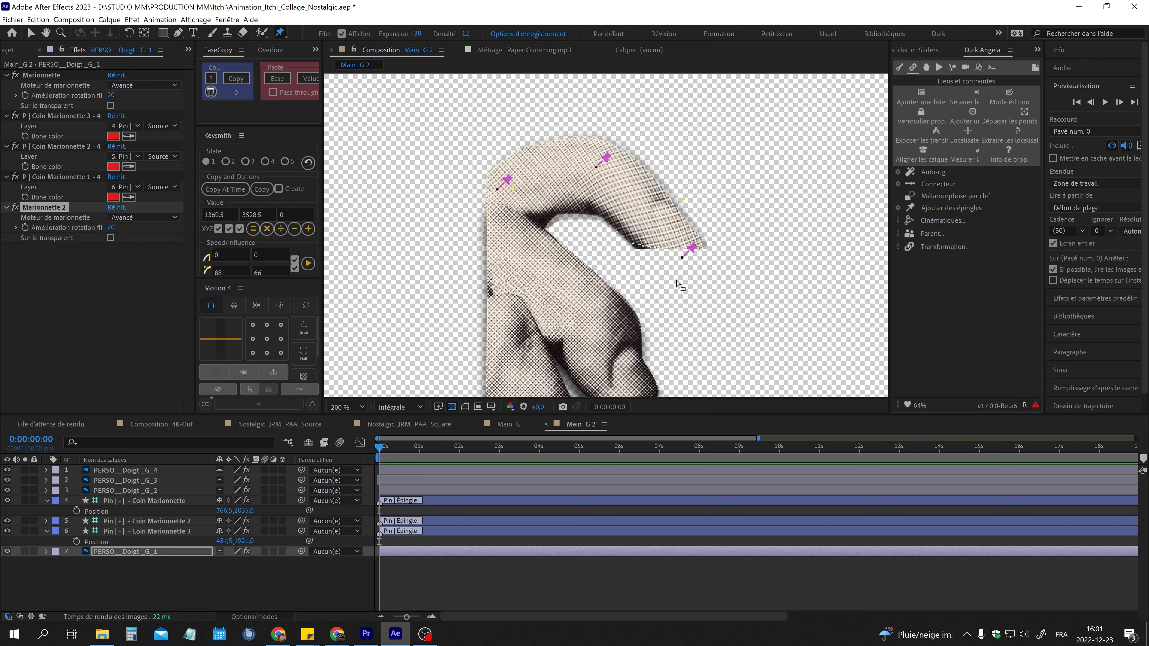
click(679, 191)
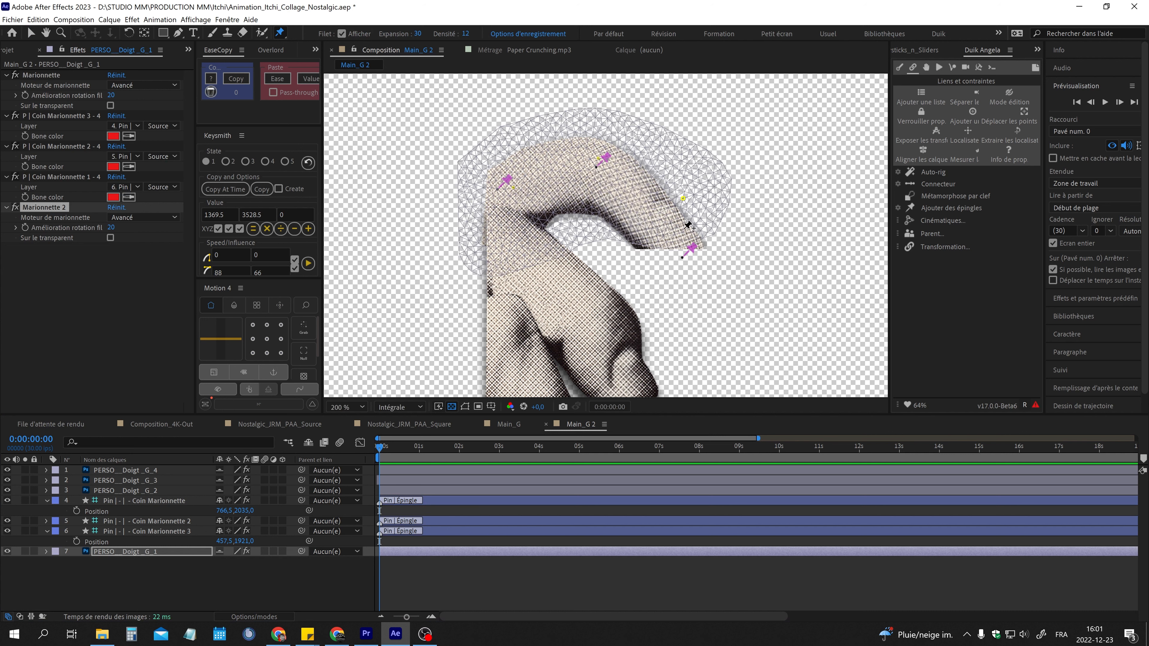
Select the fingertip, middle and base finger pin layers in turn, ending on the Coin Marionnette 3 layer.
click(176, 502)
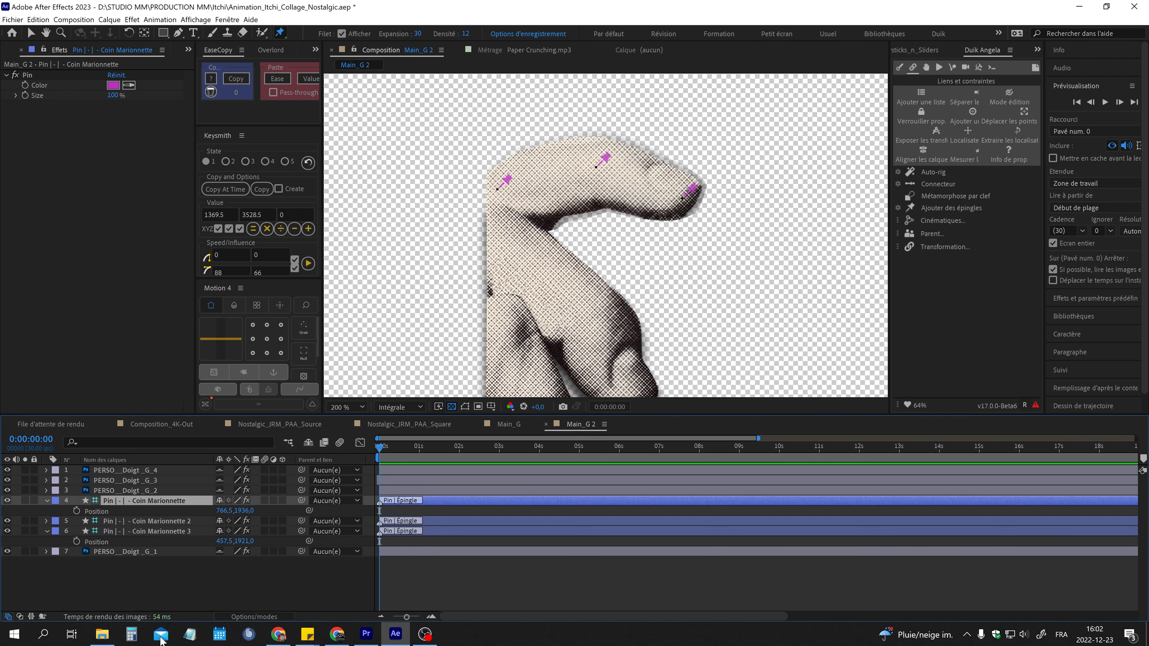
click(173, 530)
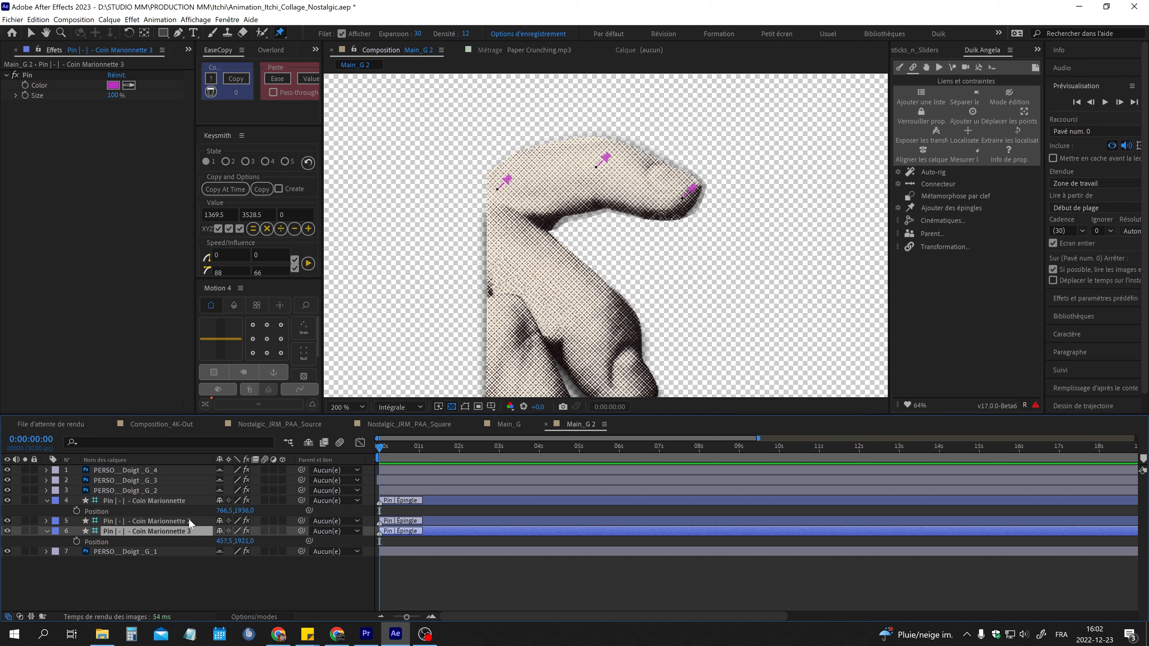
ctrl+click(188, 522)
click(173, 597)
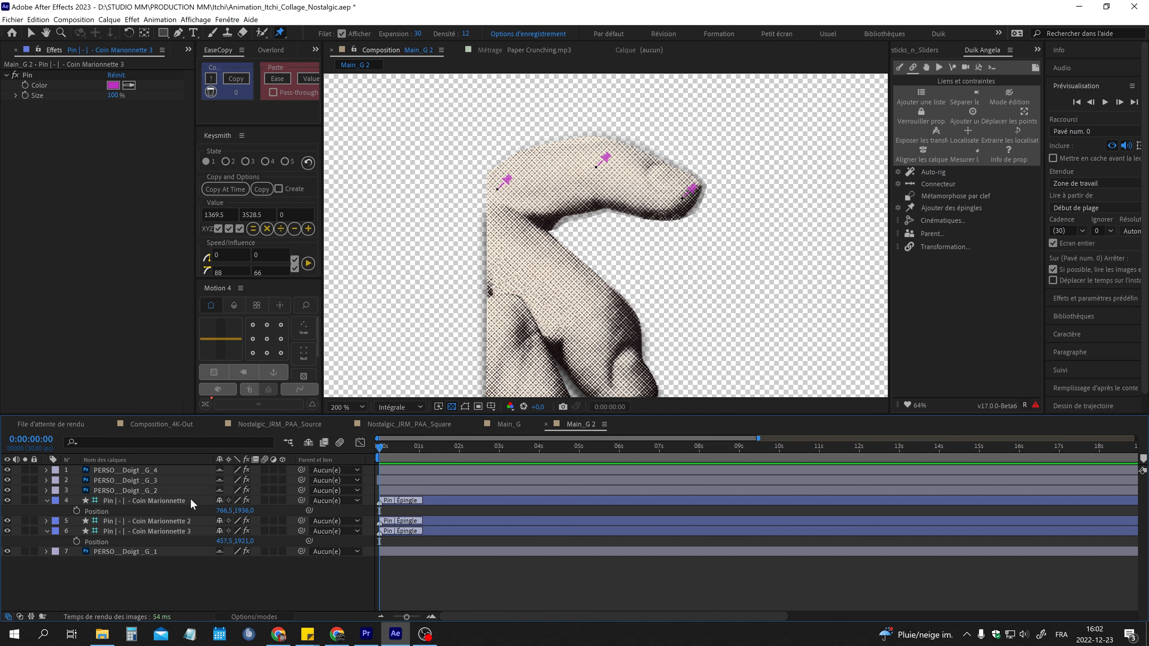
click(196, 532)
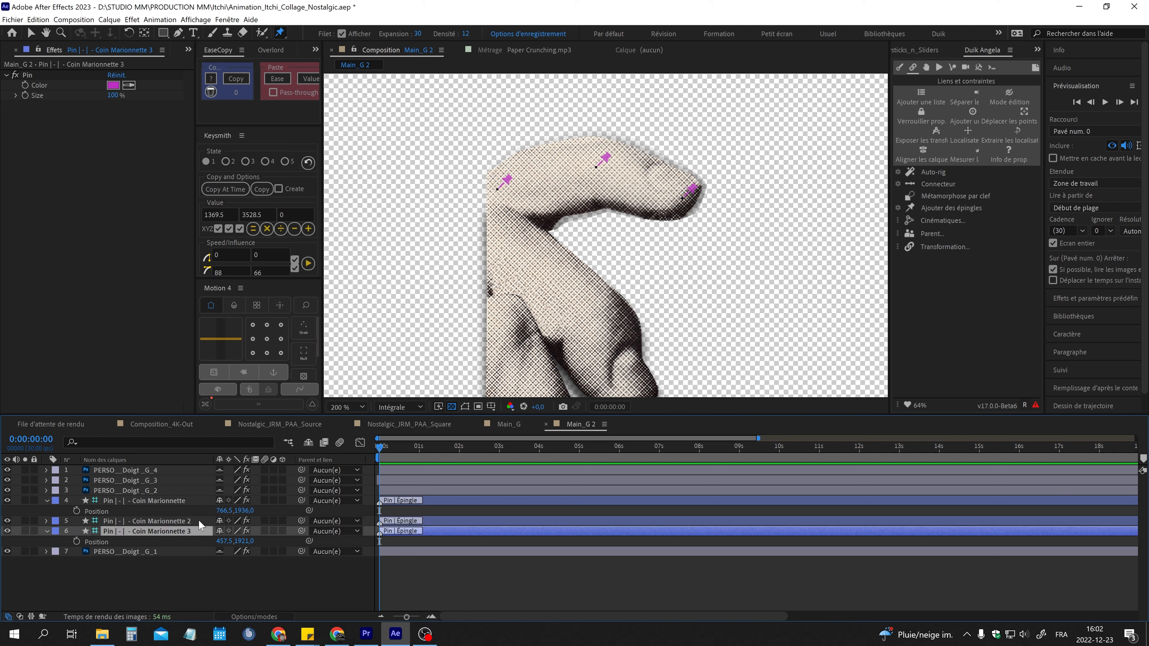
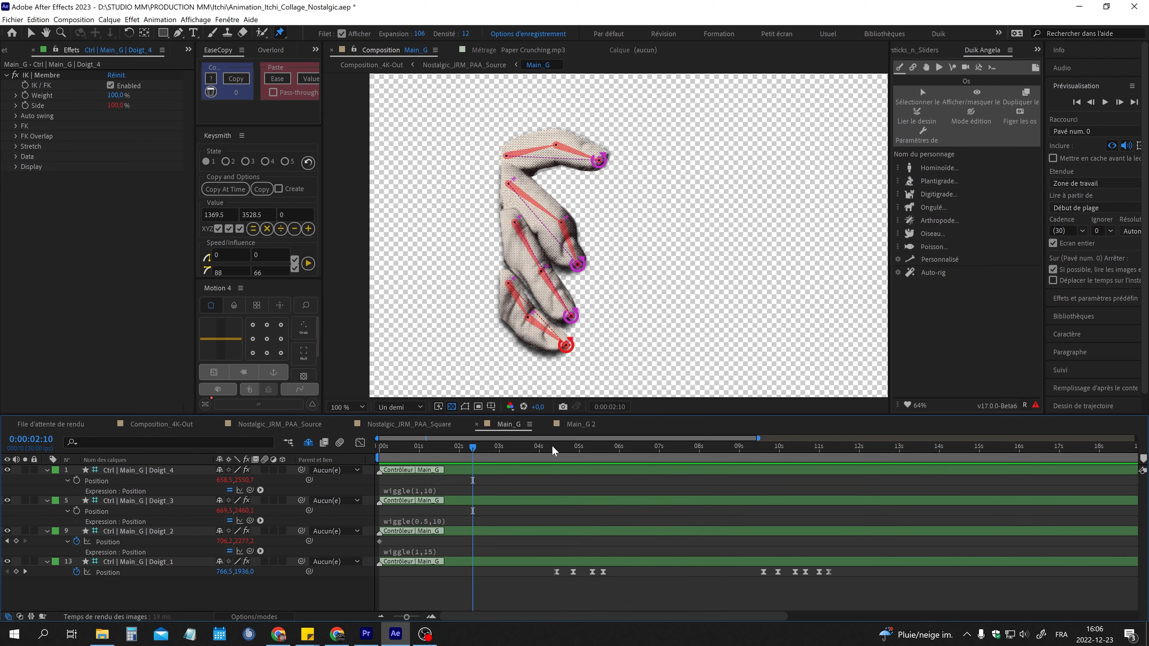
Scrub and play the Main_G finger animation from the start, and bring the project contents into view.
mouse_move(550, 447)
mouse_down()
mouse_move(592, 444)
mouse_move(552, 447)
mouse_up()
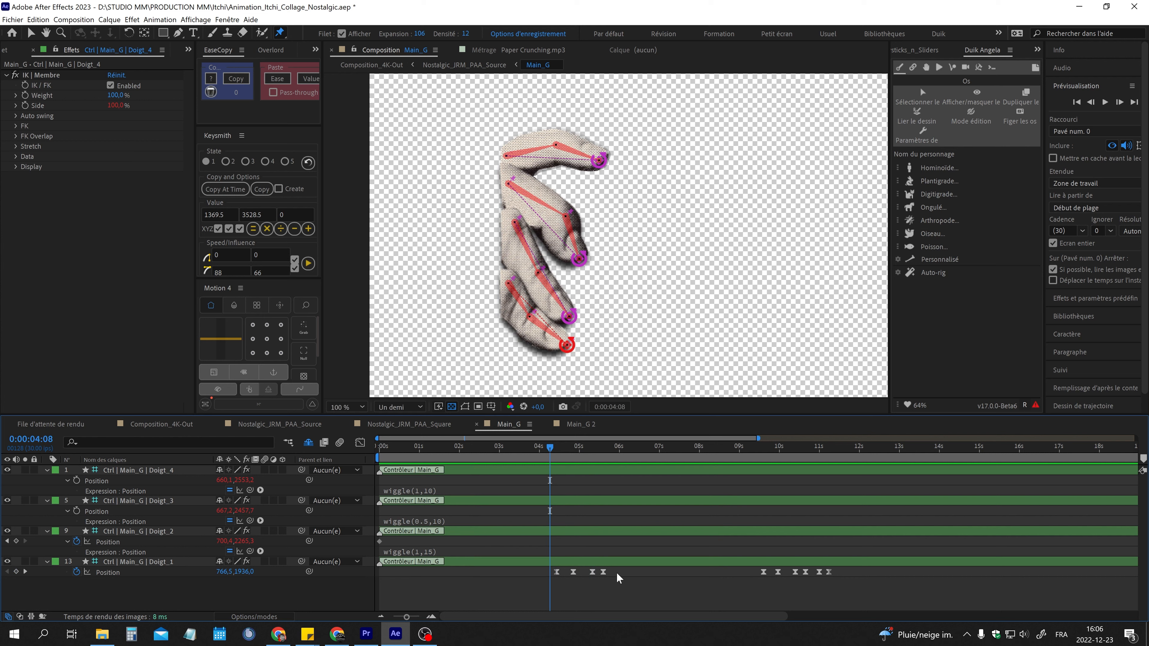
drag(477, 460, 451, 459)
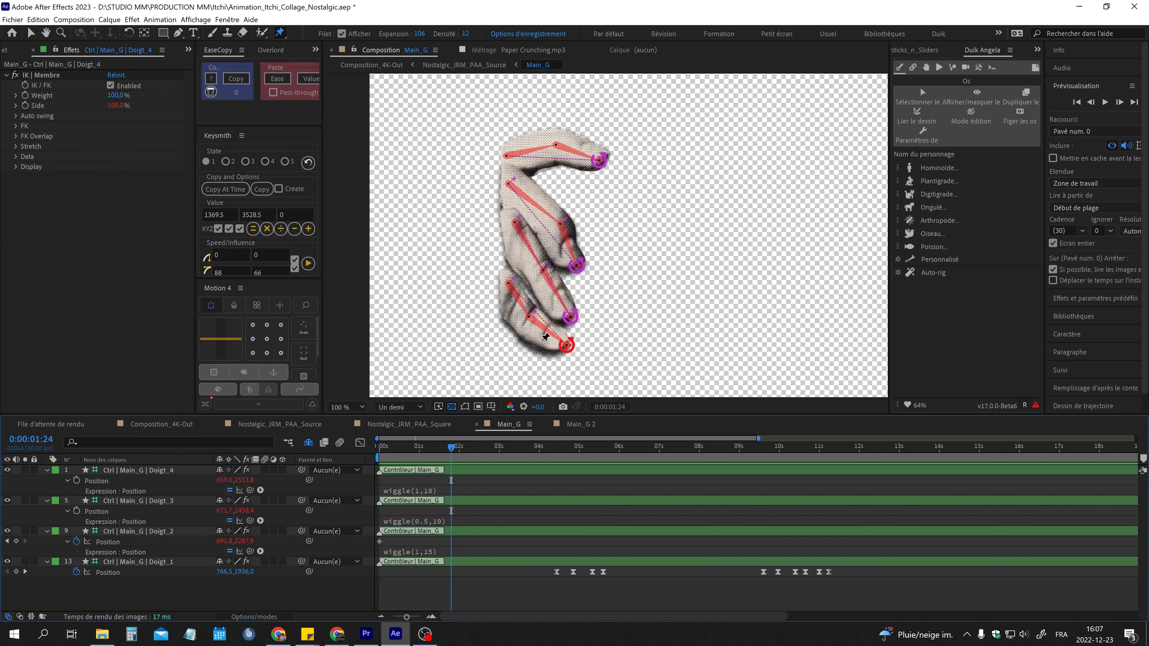
key(Home)
key(space)
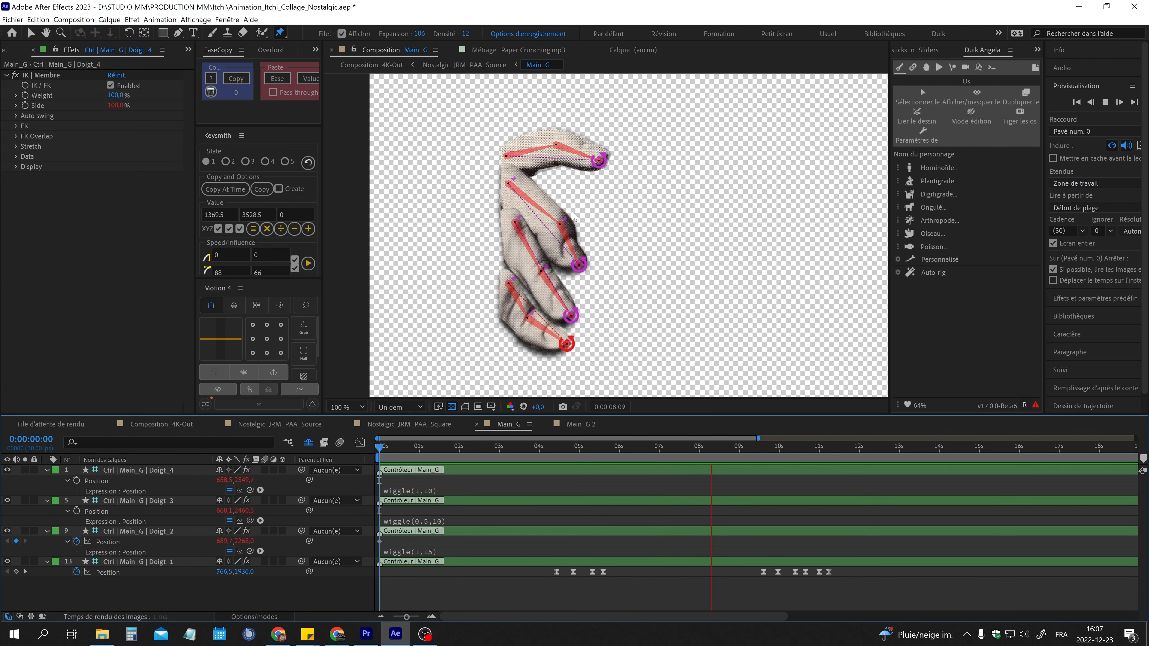
key(space)
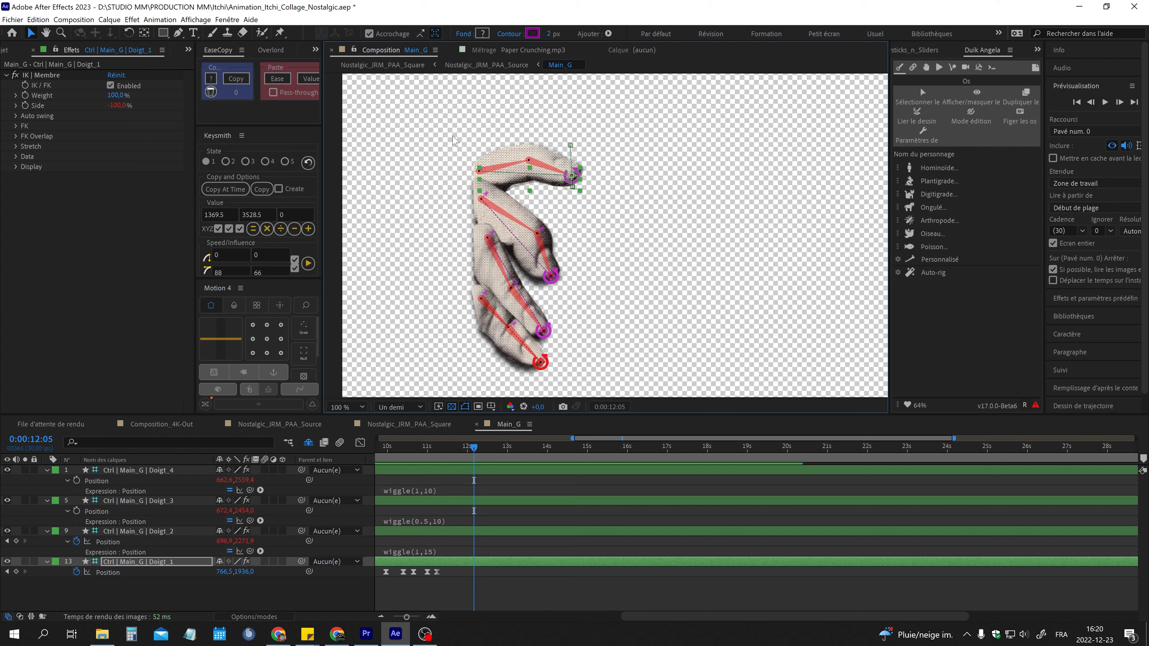
click(188, 51)
click(213, 69)
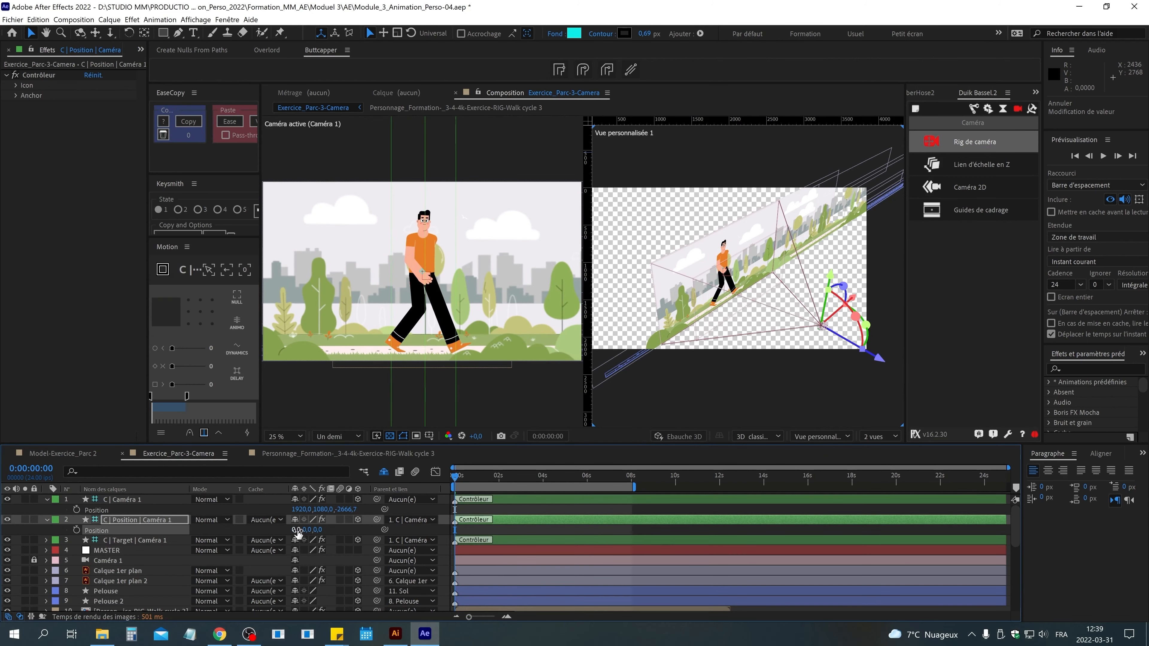
Skip through the bicycle rig lesson video in the browser to about 24:34 and view the rear wheel's loop setup.
click(462, 633)
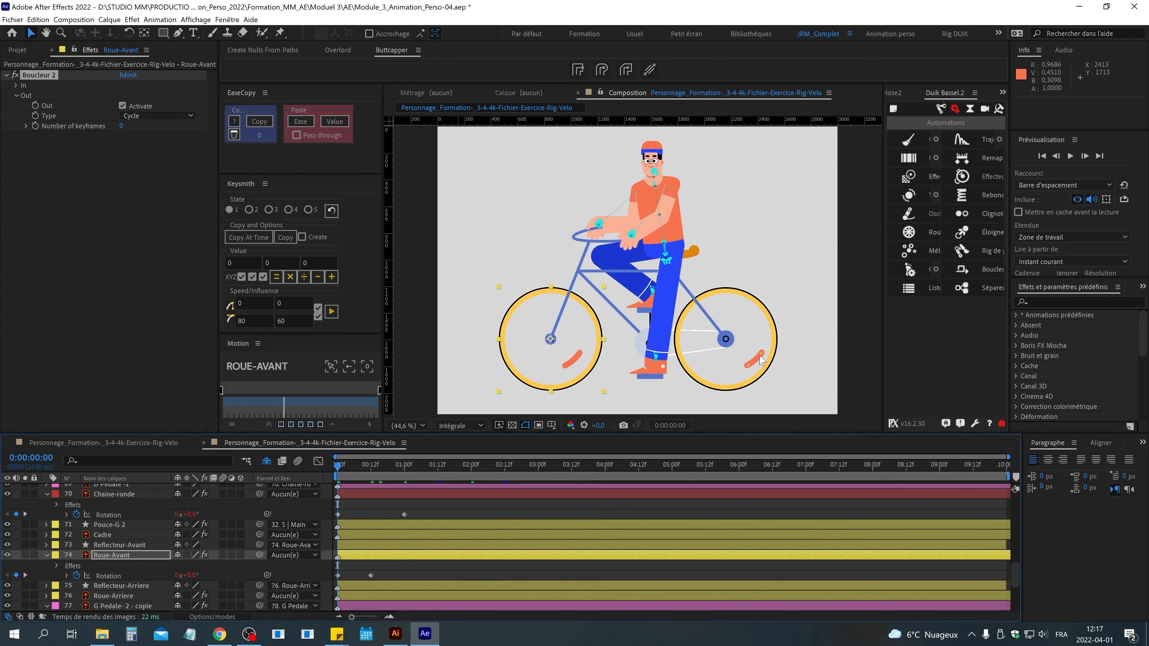
click(989, 633)
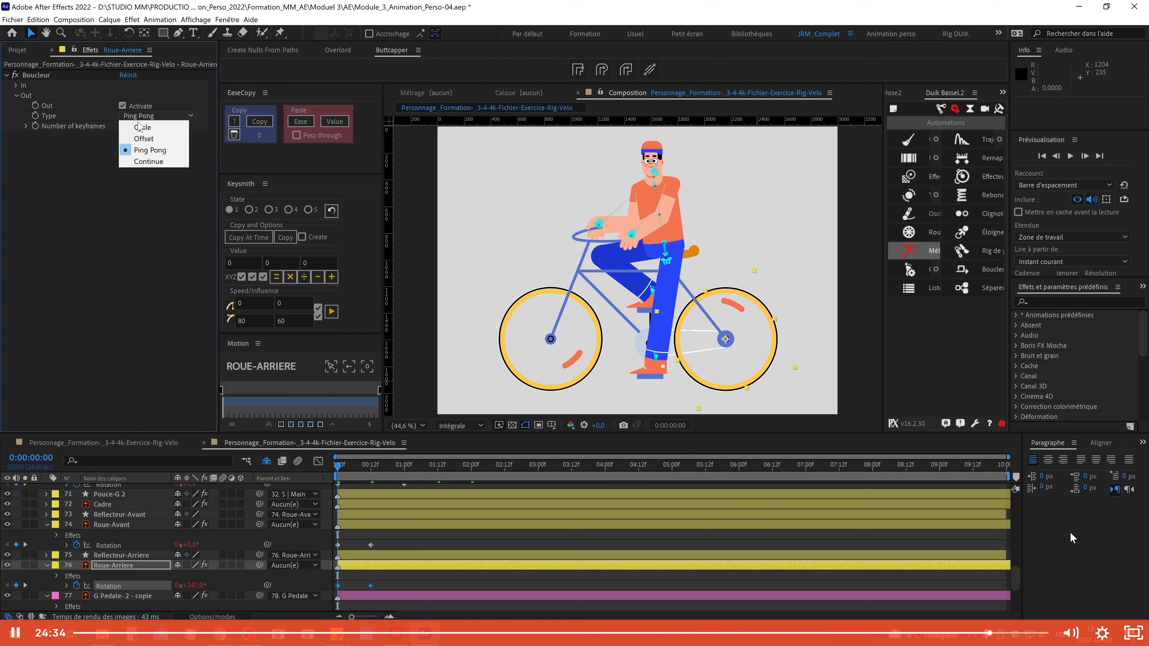
click(140, 127)
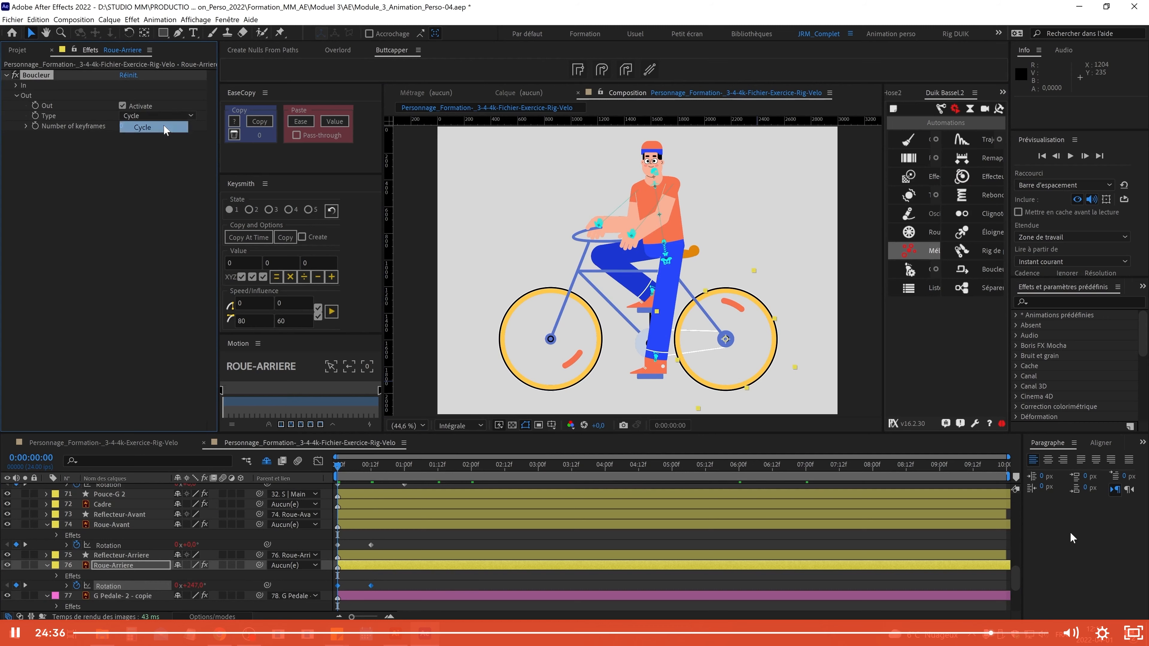
key(space)
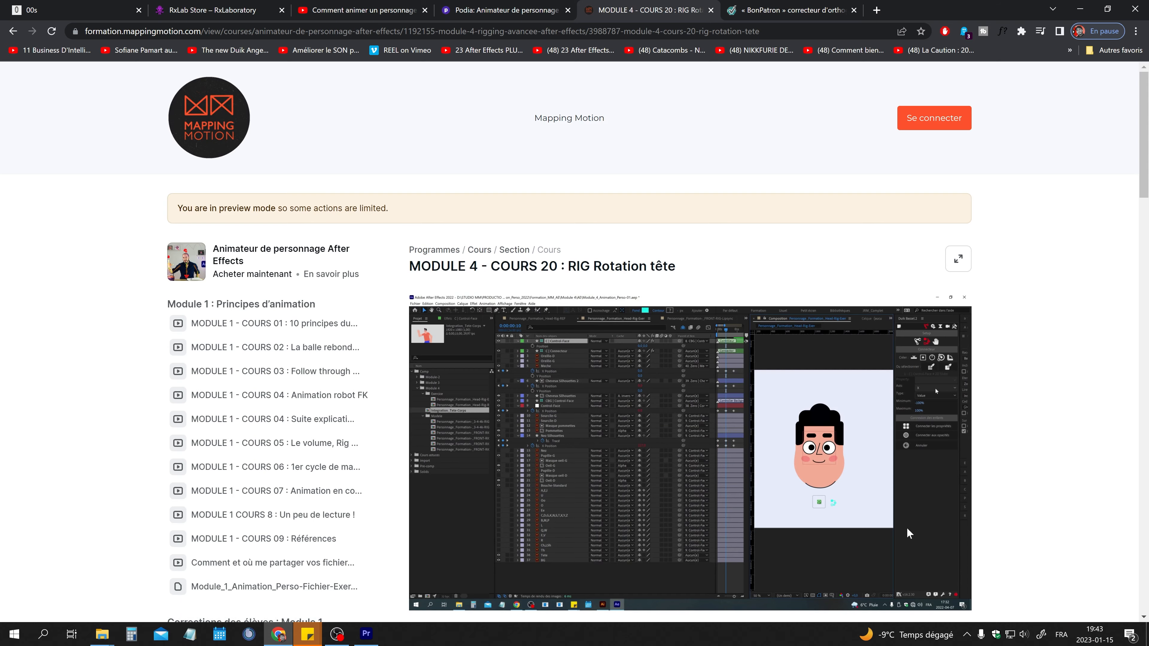
Play the lesson "MODULE 4 - COURS 20 : RIG Rotation tête" in full screen and skip to about 1:11.
click(827, 506)
key(f)
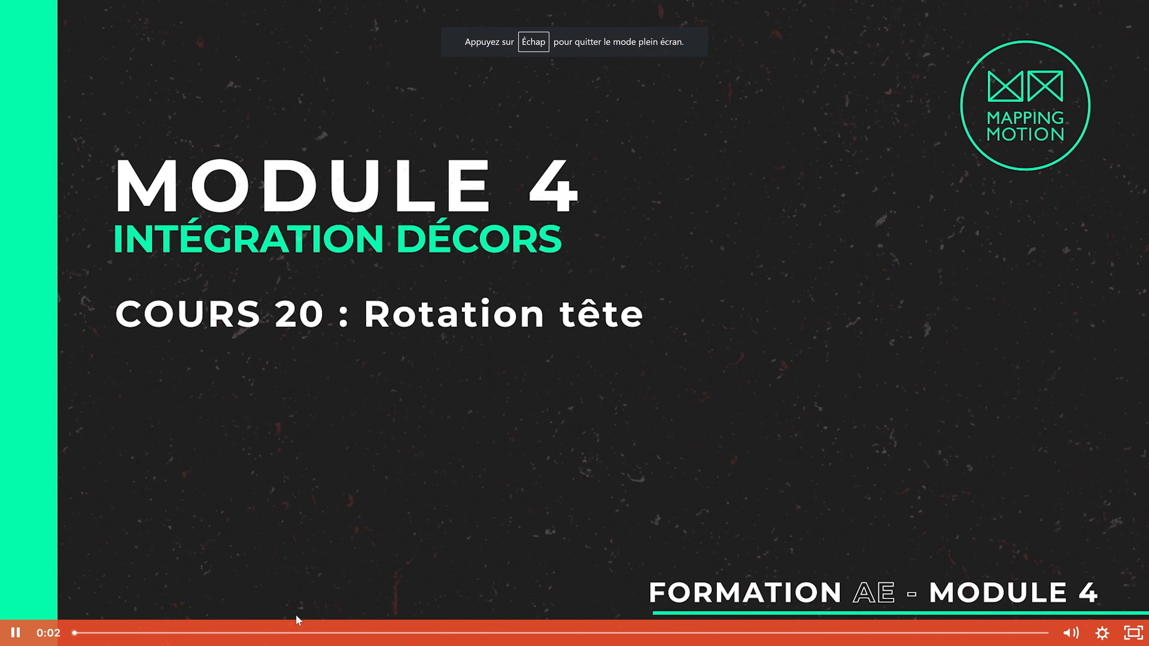
click(97, 636)
click(83, 635)
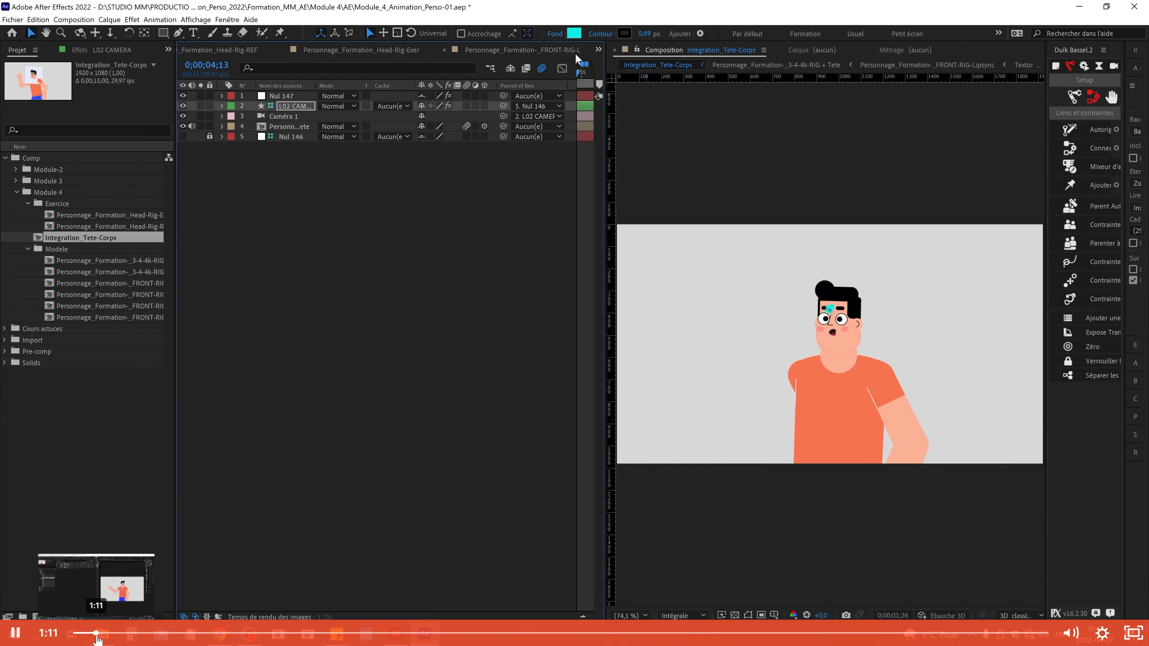
click(97, 634)
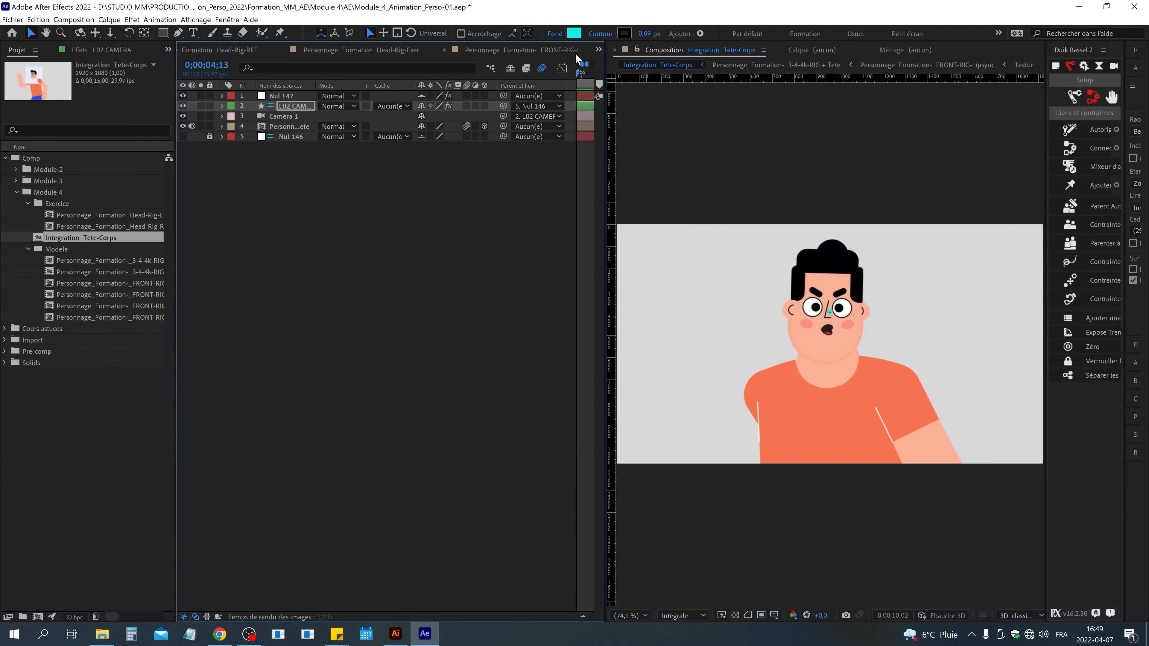
click(95, 634)
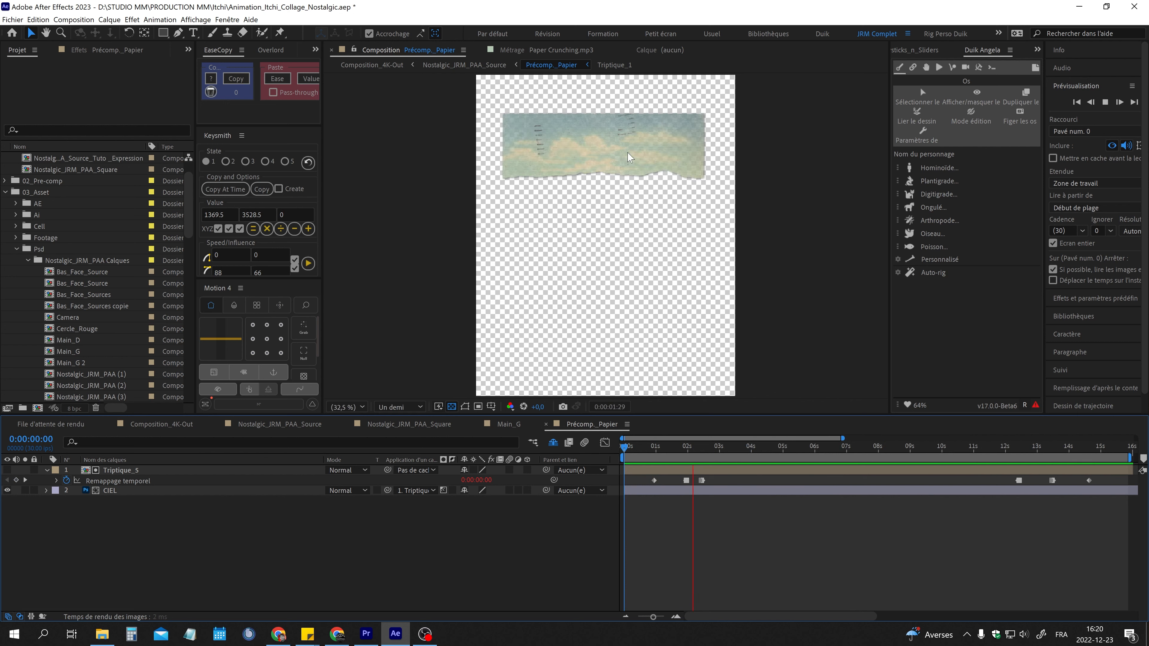
In After Effects, stop the Précomp._Papier preview, open its nested Triptique_S layer and play the torn-paper sequence.
key(space)
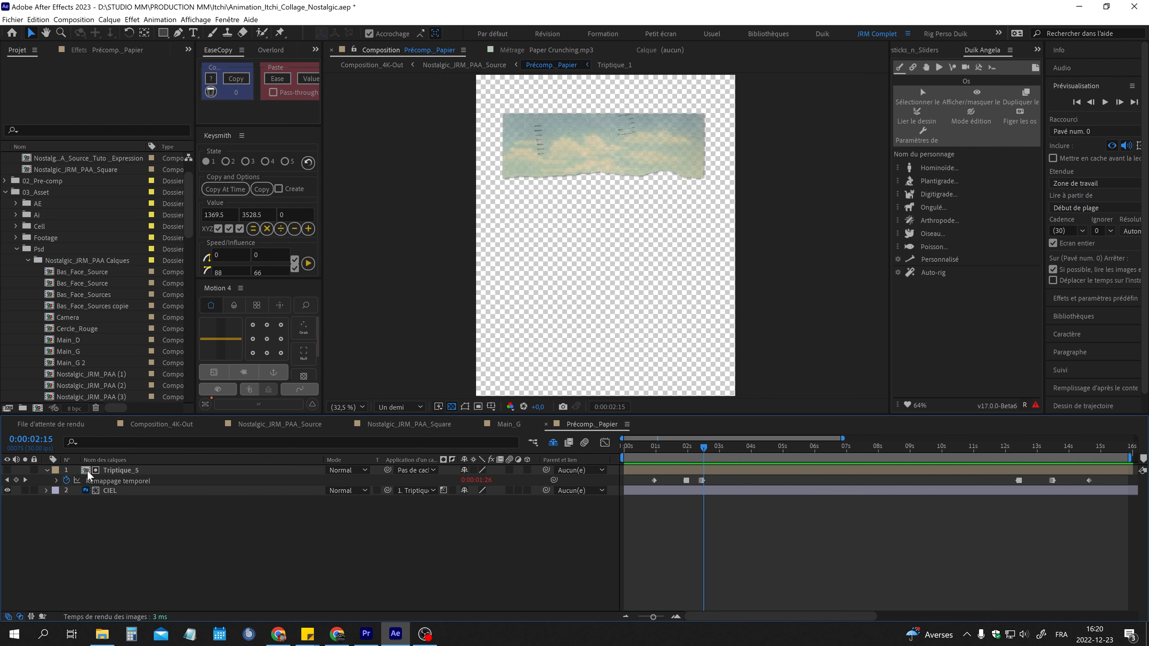
double_click(88, 472)
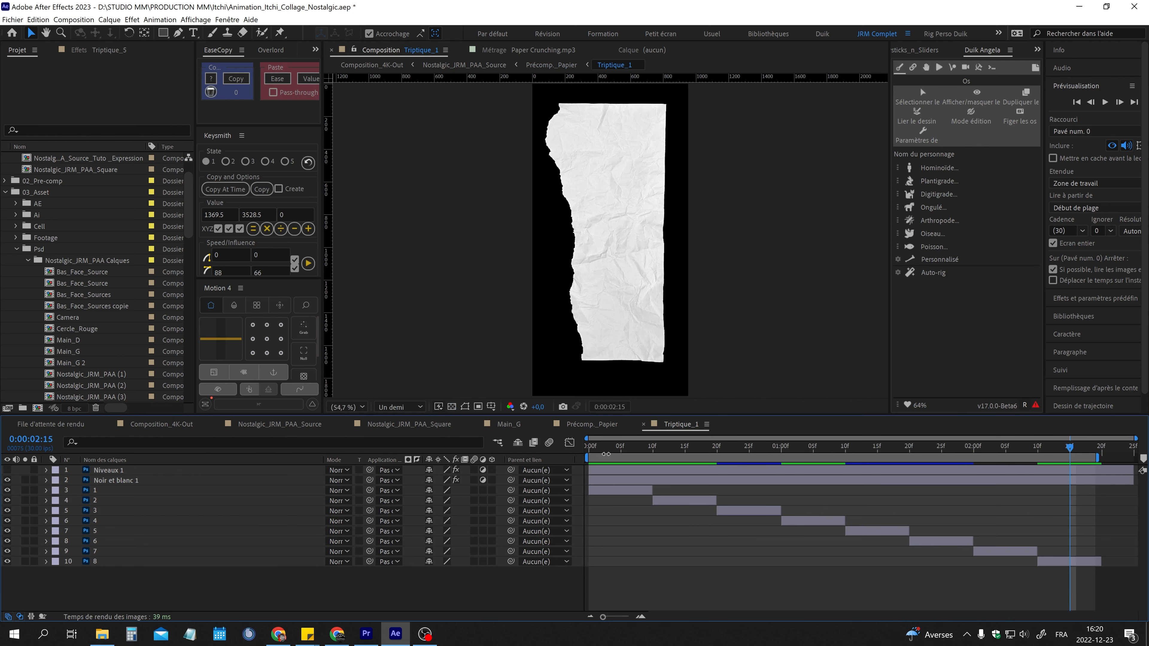
key(space)
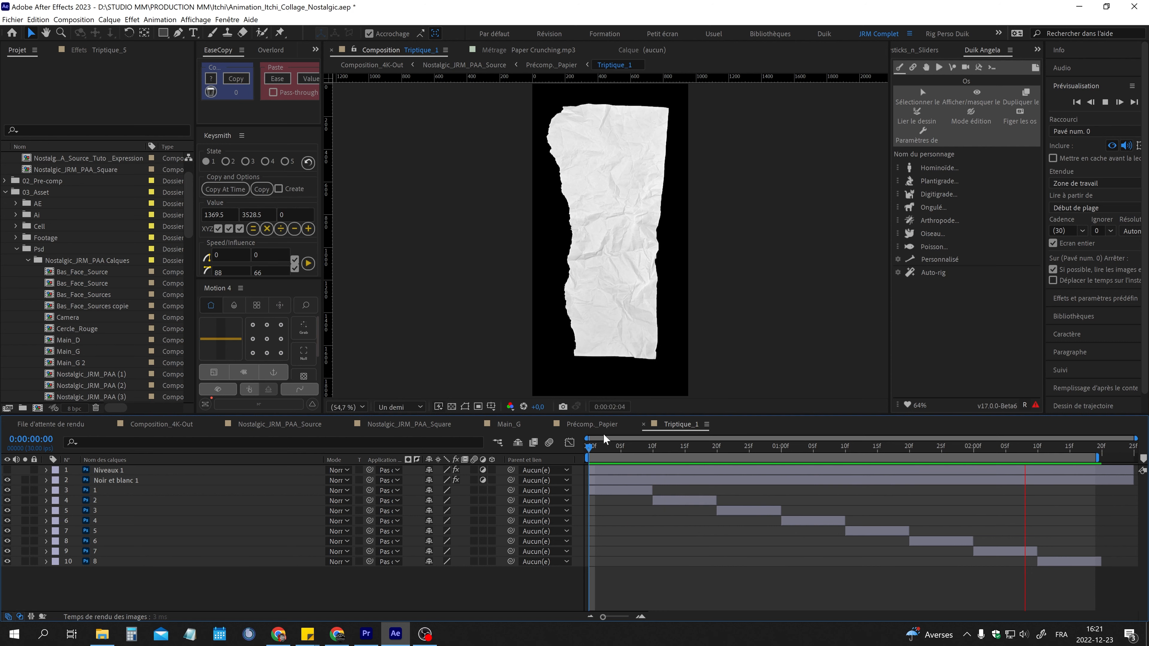
Scrub the torn sky's reveal in Précomp._Papier and in Nostalgic_JRM_PAA_Square during the first two seconds.
click(592, 425)
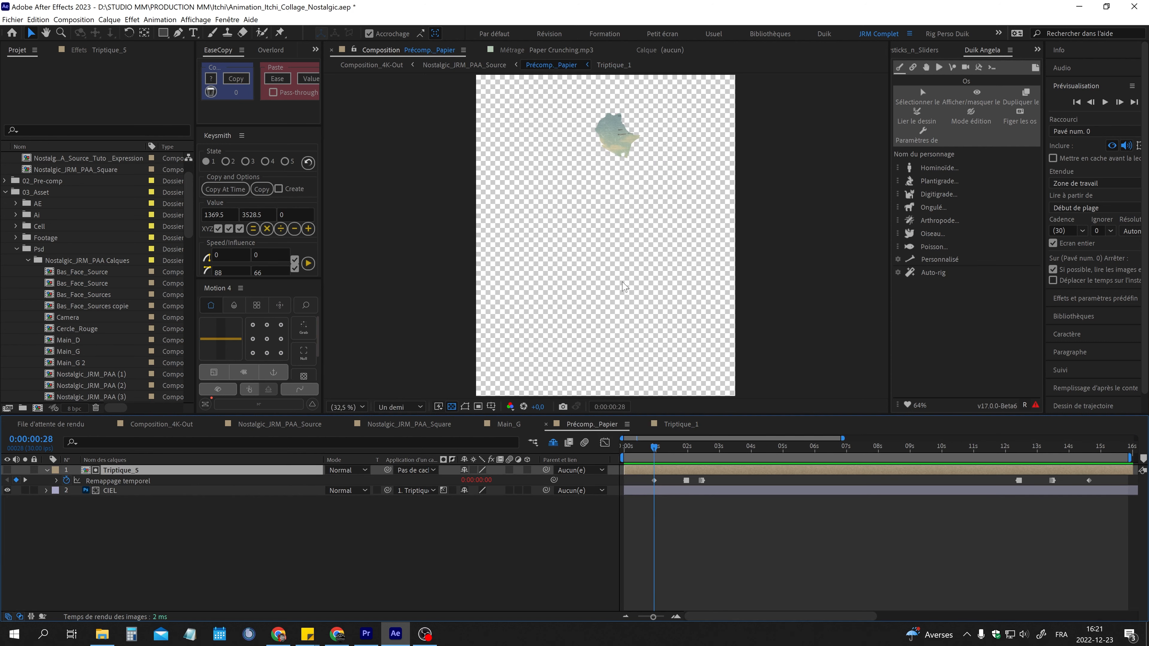
drag(667, 448, 709, 448)
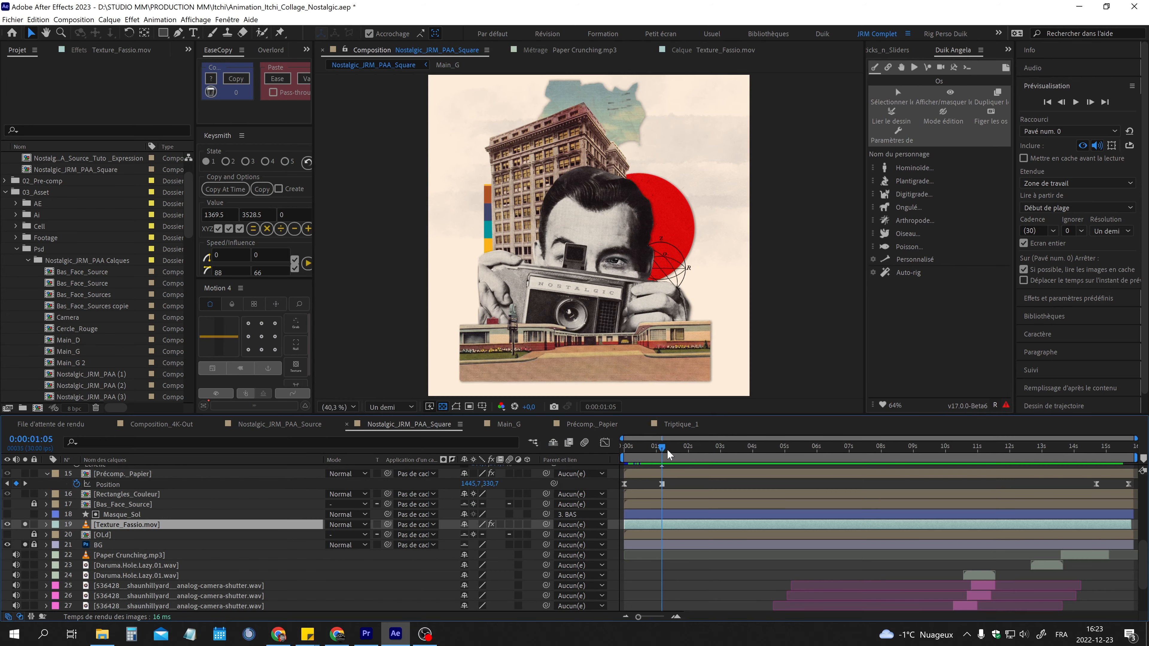
mouse_move(669, 454)
mouse_down()
mouse_move(649, 451)
mouse_move(694, 457)
mouse_move(639, 459)
mouse_move(684, 463)
mouse_up()
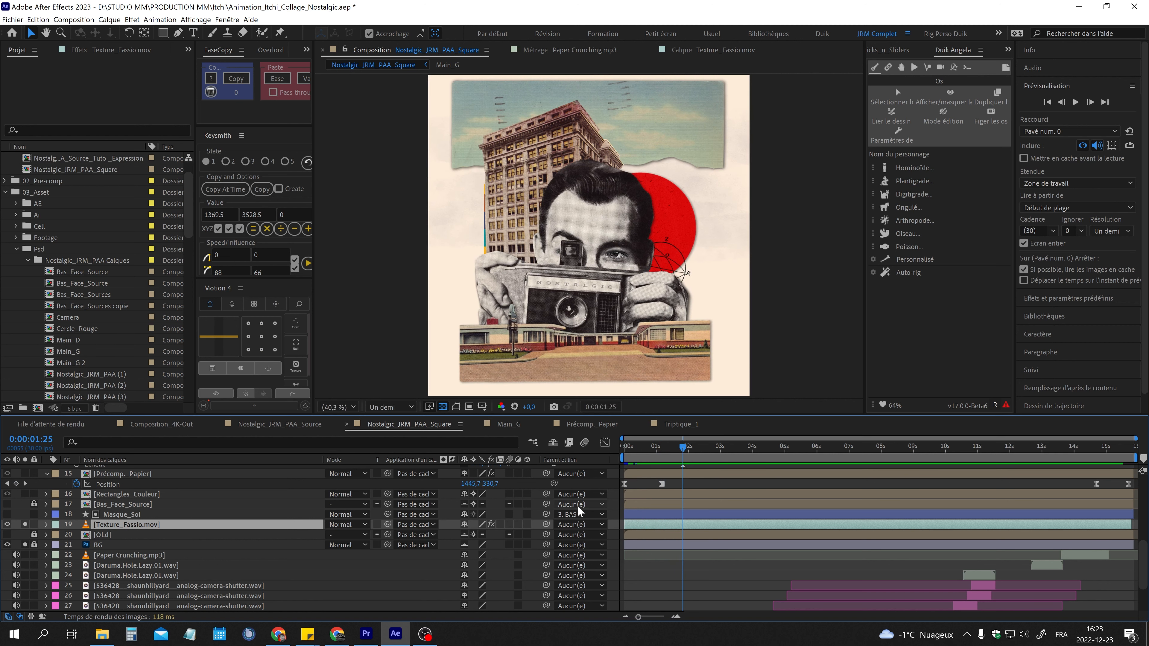
drag(655, 449, 663, 452)
Apply another Remplir effect to the Texture_Fassio.mov layer and scrub the square composition to check the tinted texture.
scroll(448, 217, up, 3)
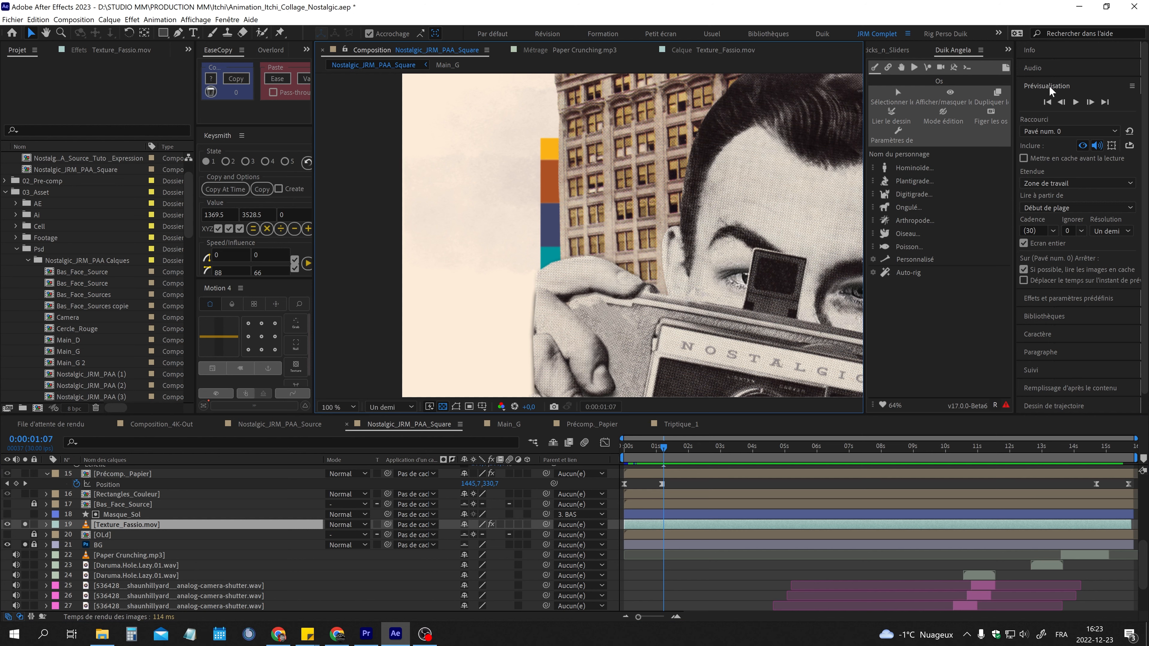
drag(1071, 142, 168, 528)
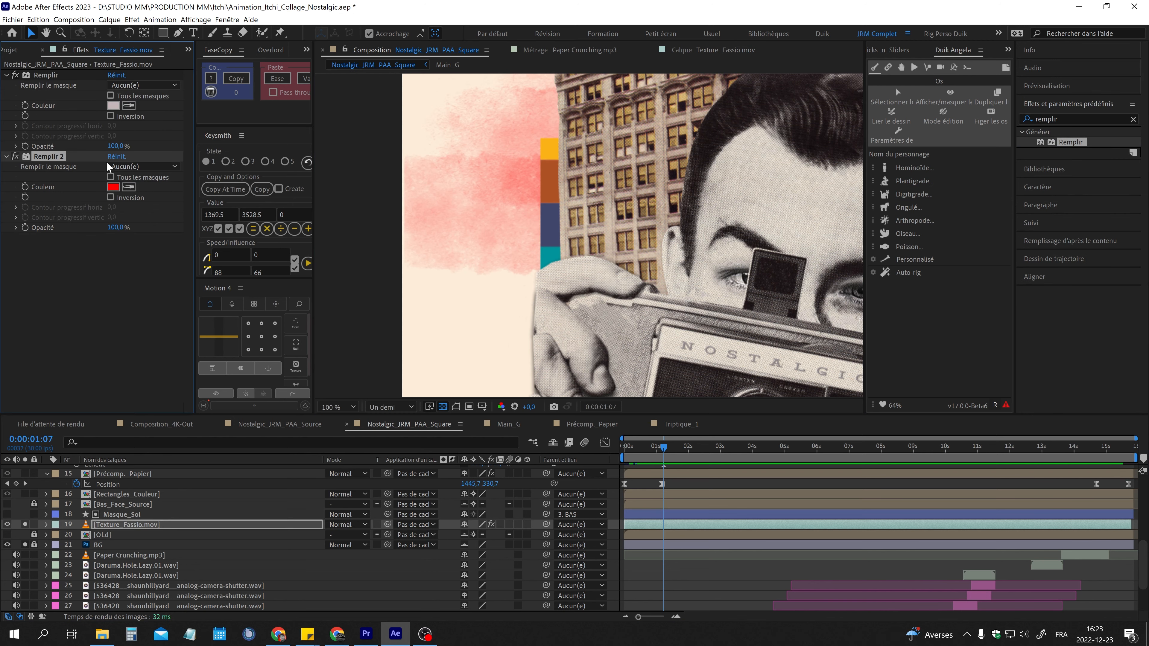
scroll(524, 221, down, 4)
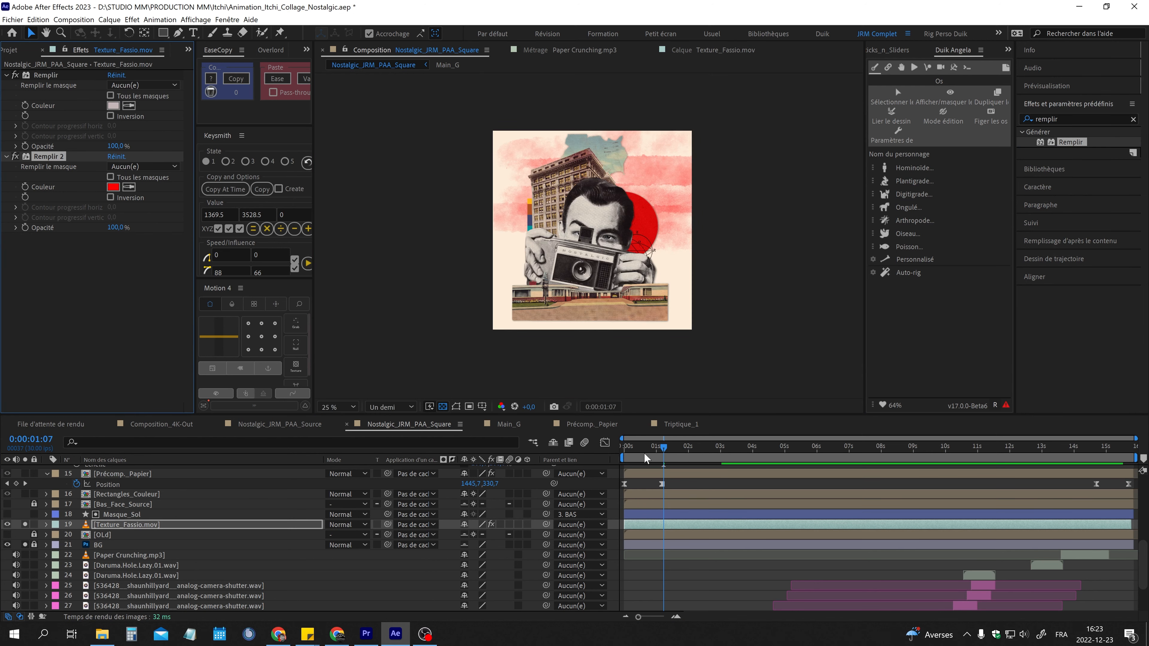
drag(644, 459, 833, 461)
key(period)
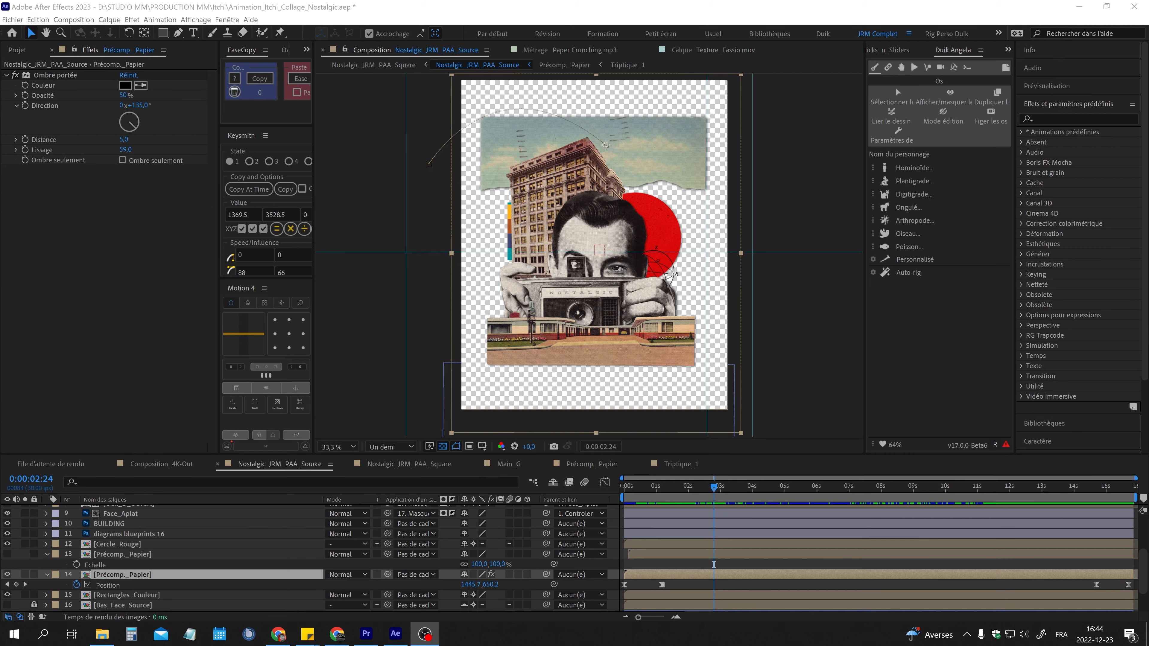
Scrub and preview the collage movement in Nostalgic_JRM_PAA_Source between about two and six seconds.
drag(716, 487, 982, 552)
drag(913, 558, 754, 552)
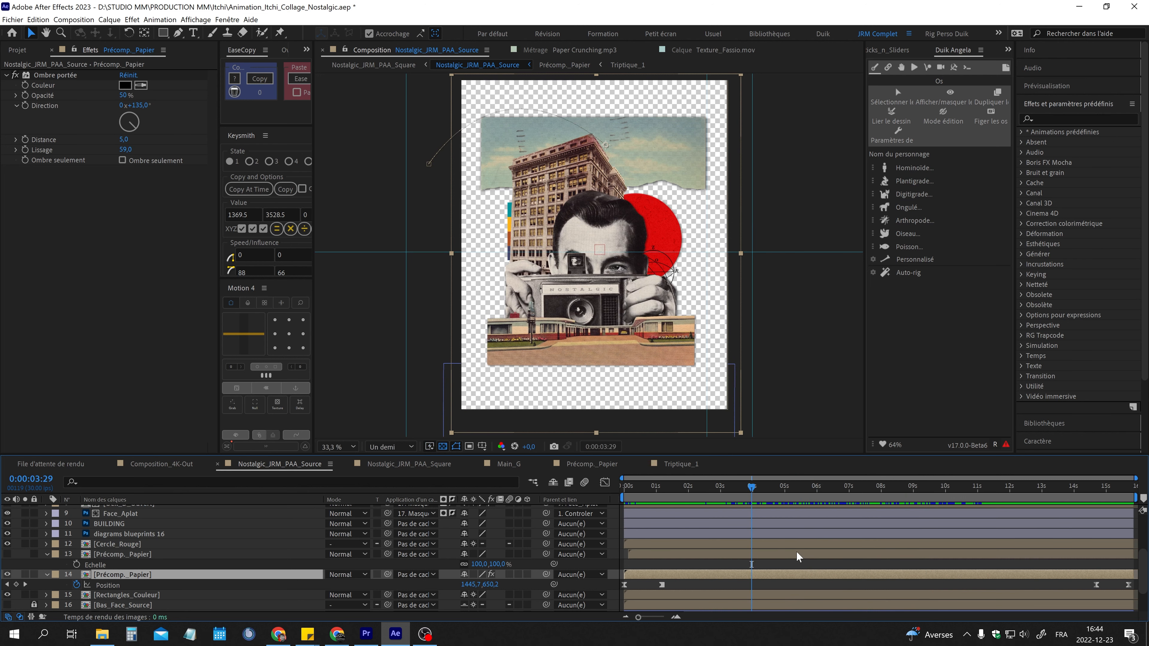
drag(752, 488, 776, 486)
key(space)
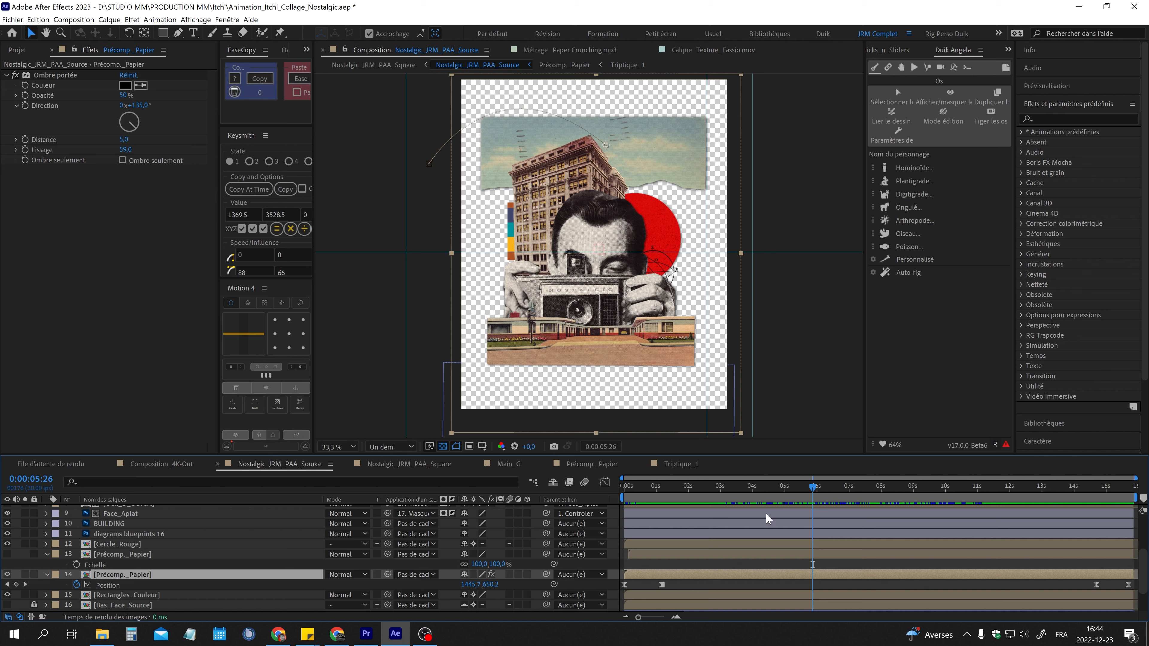
drag(785, 496, 720, 496)
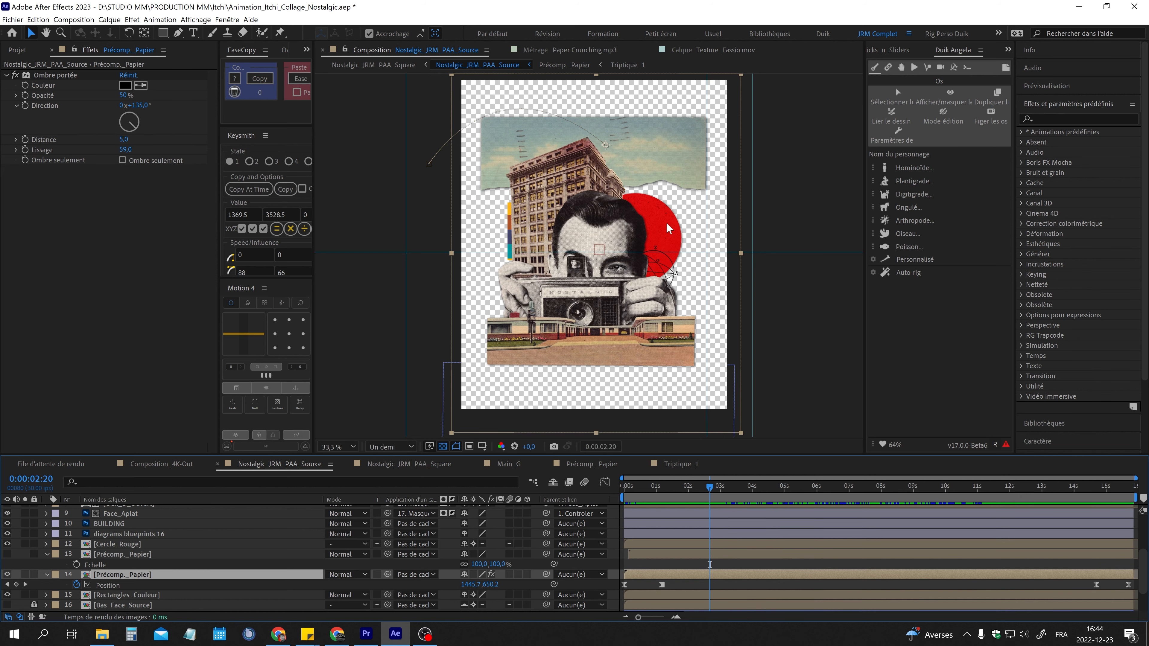
key(space)
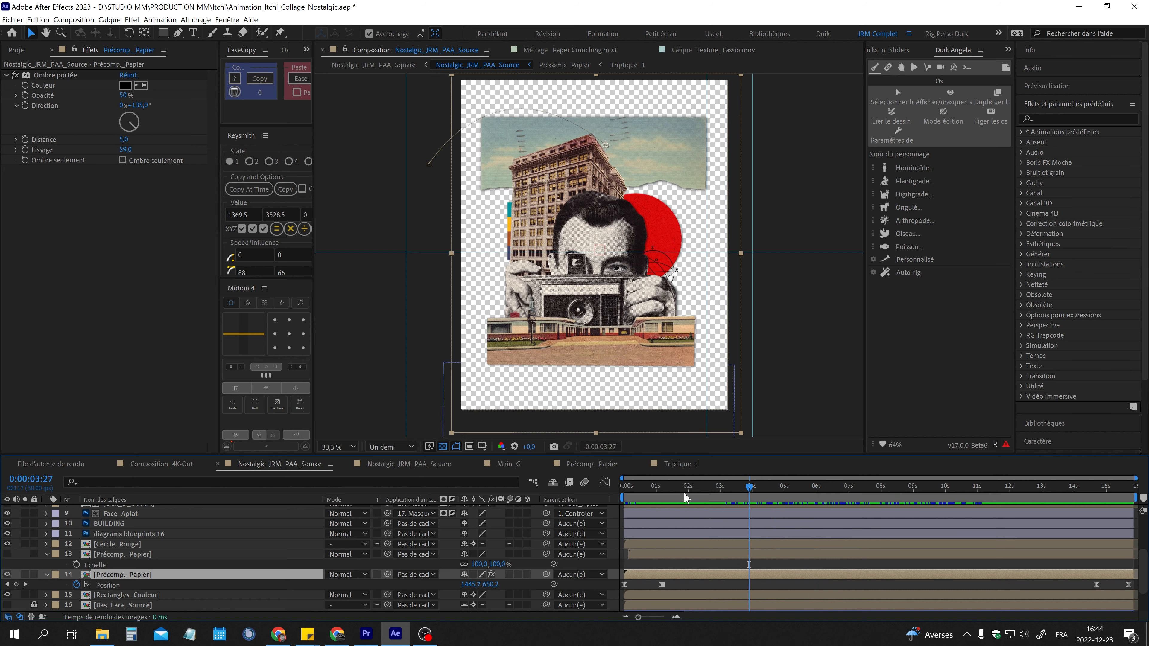
Play the Nostalgic_JRM_PAA_Source animation from its first frame through to about eight seconds.
drag(677, 489, 616, 482)
key(space)
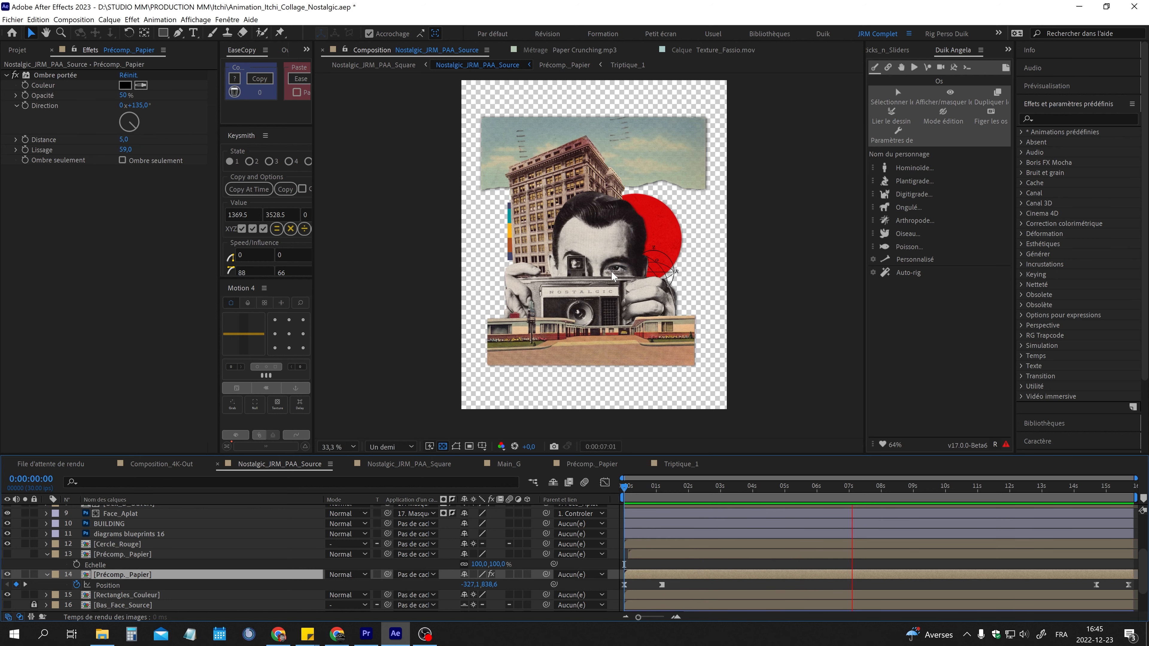
key(space)
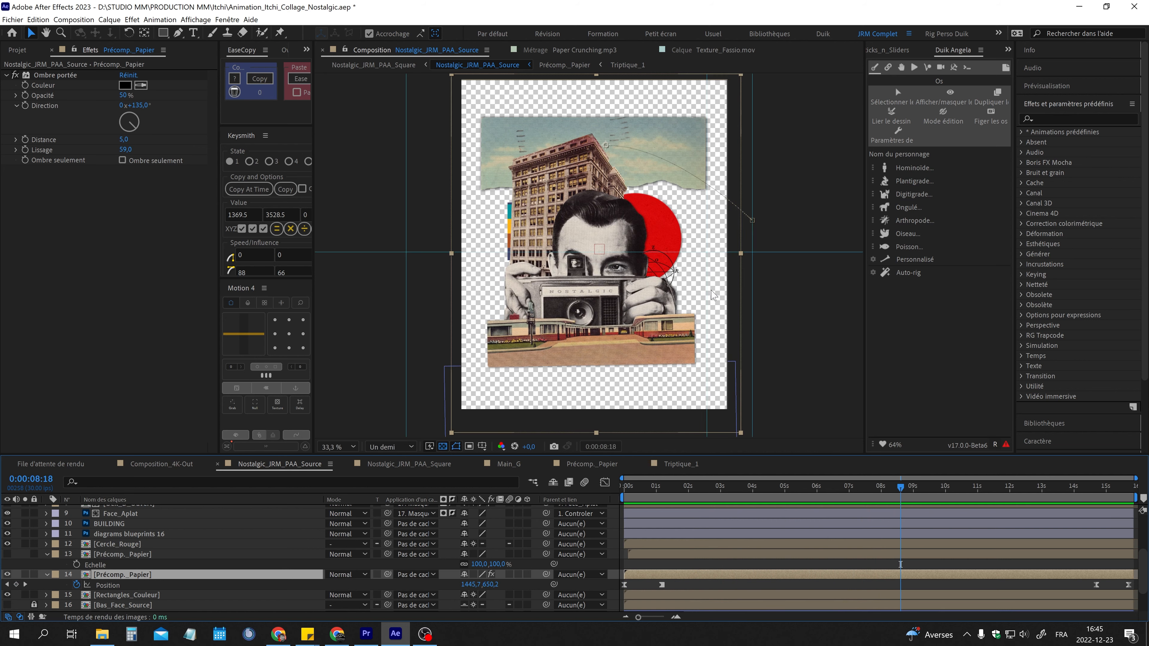
Examine the man's face, camera and hands up close while previewing Nostalgic_JRM_PAA_Source from 0:00:04:11.
click(883, 490)
scroll(611, 281, up, 3)
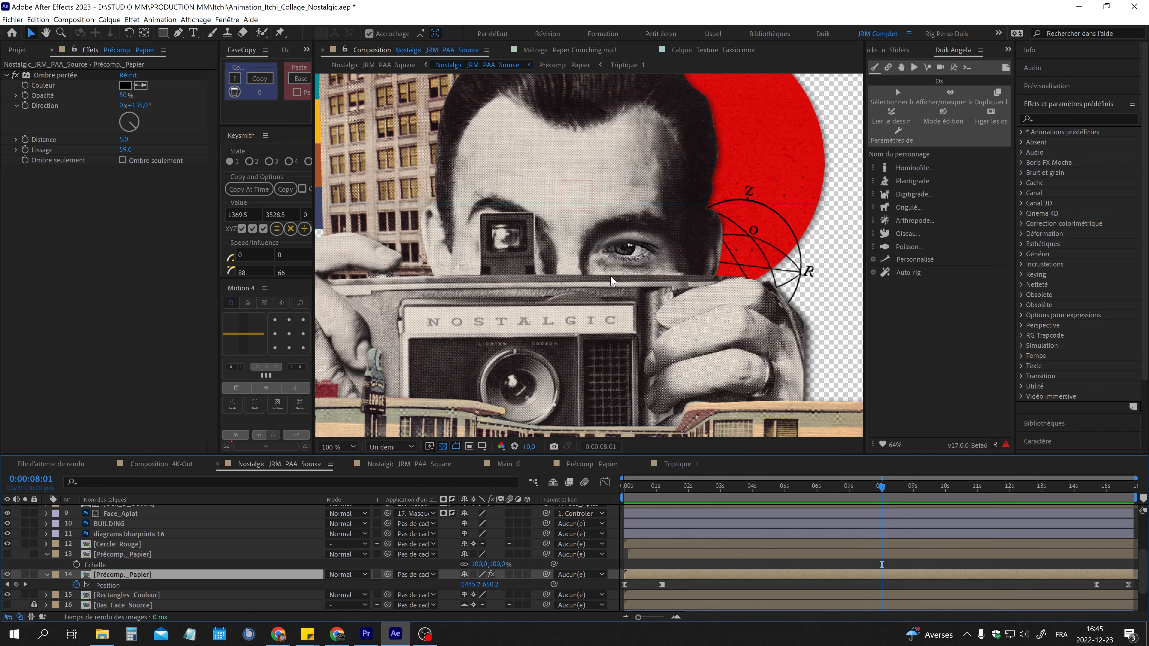
click(764, 486)
key(space)
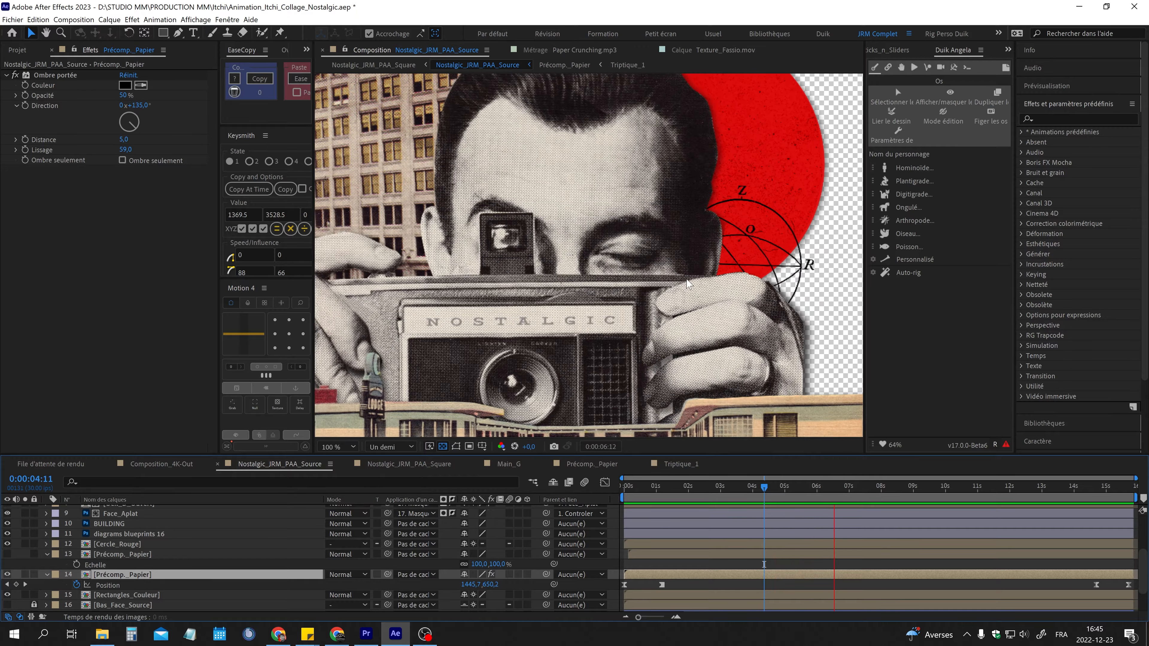
scroll(688, 283, down, 2)
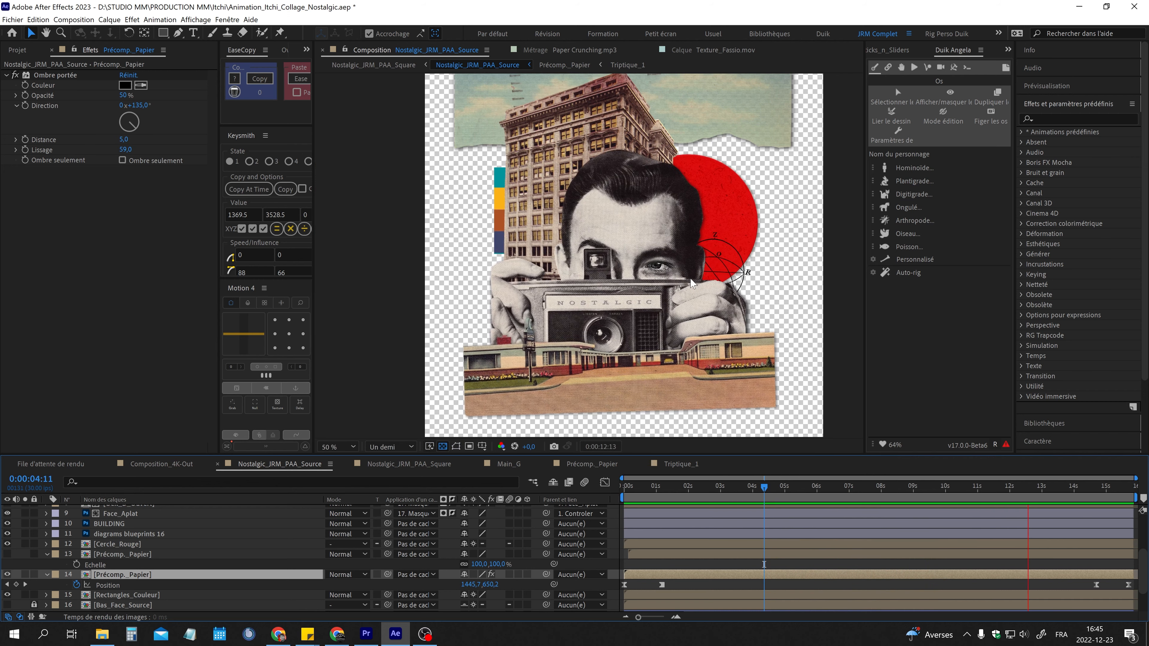
key(space)
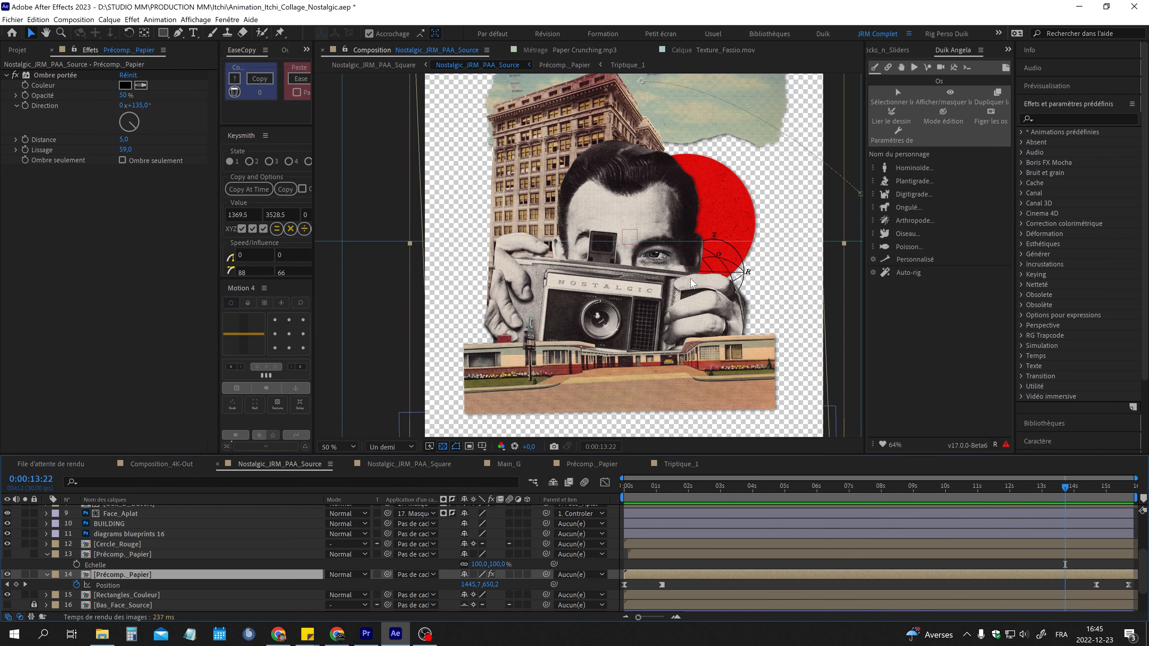
Replay the collage from near the start and fit the whole composition in the viewer.
click(654, 486)
key(space)
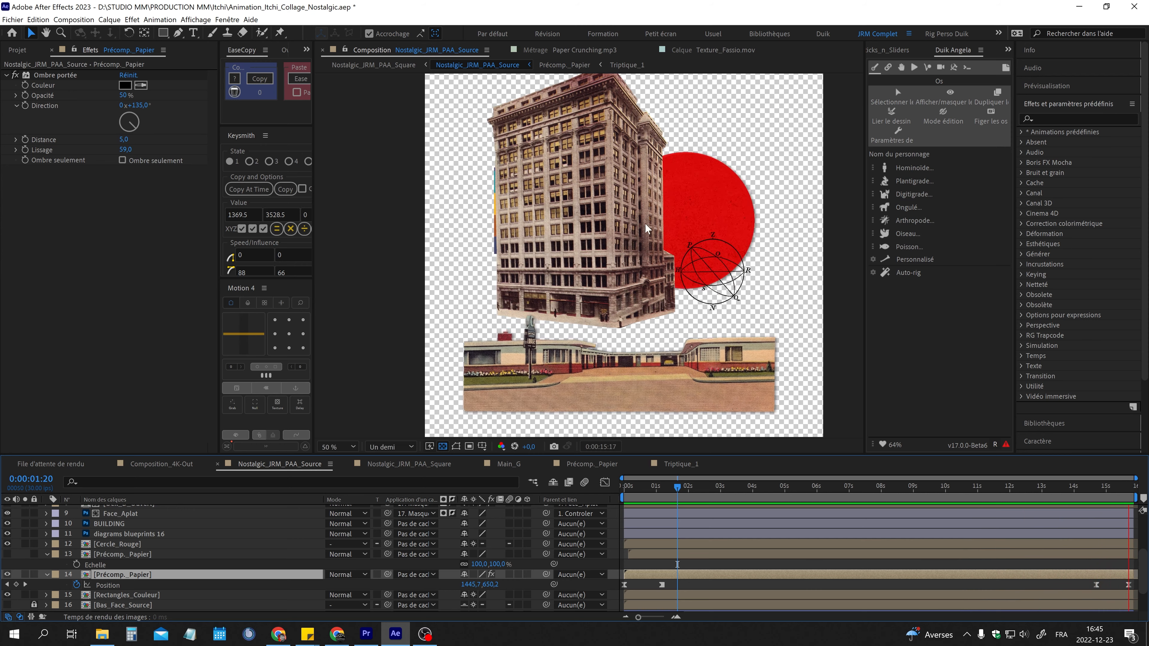
click(352, 447)
click(374, 252)
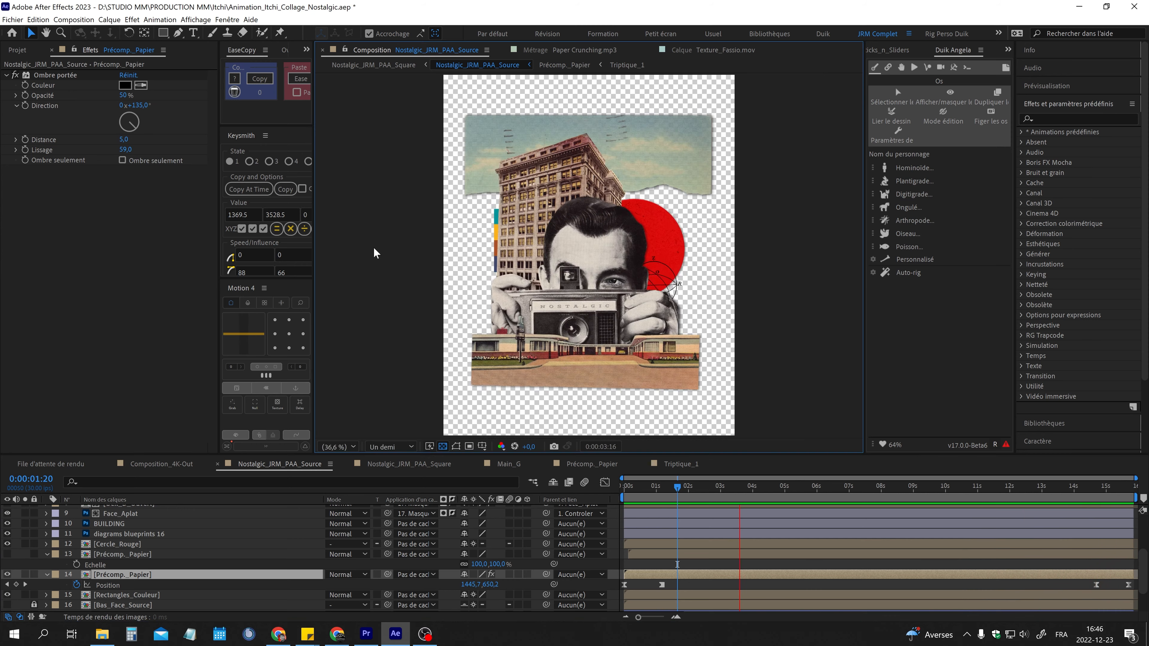